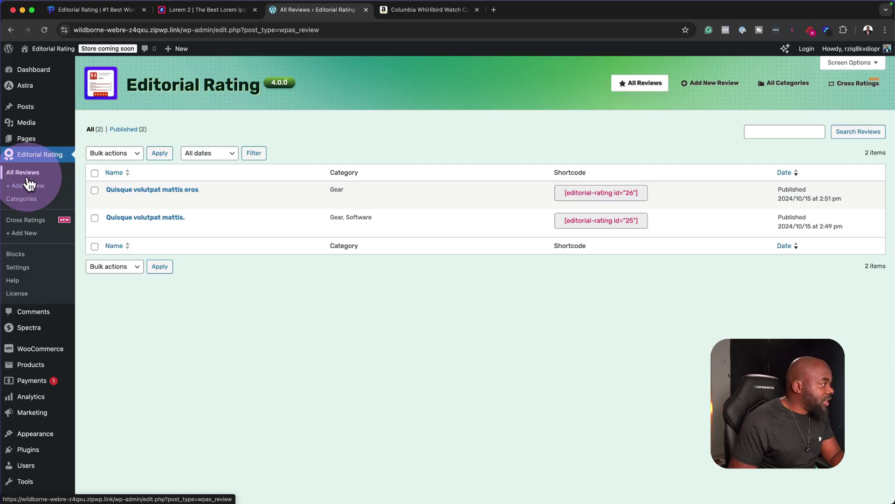
Open the Editorial Rating All Reviews list from the admin sidebar
click(34, 173)
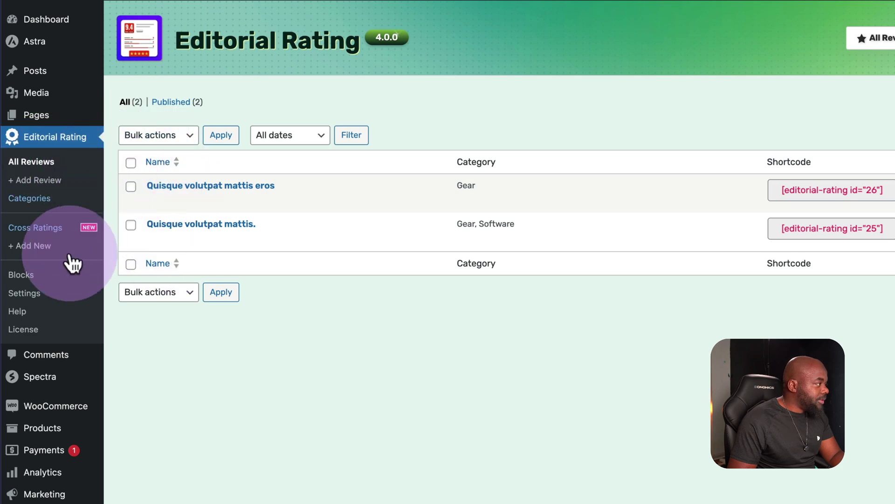
Add Products to Editorial Rating's rated post types alongside Posts and save the settings
click(41, 295)
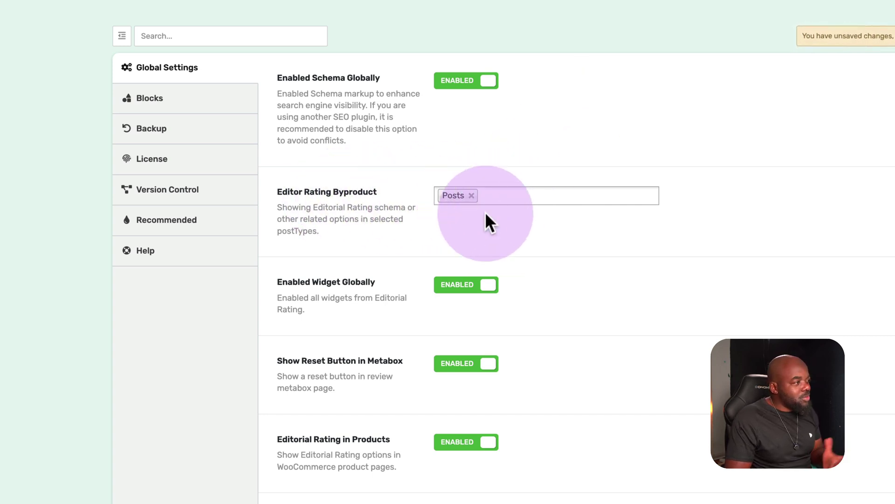
click(490, 198)
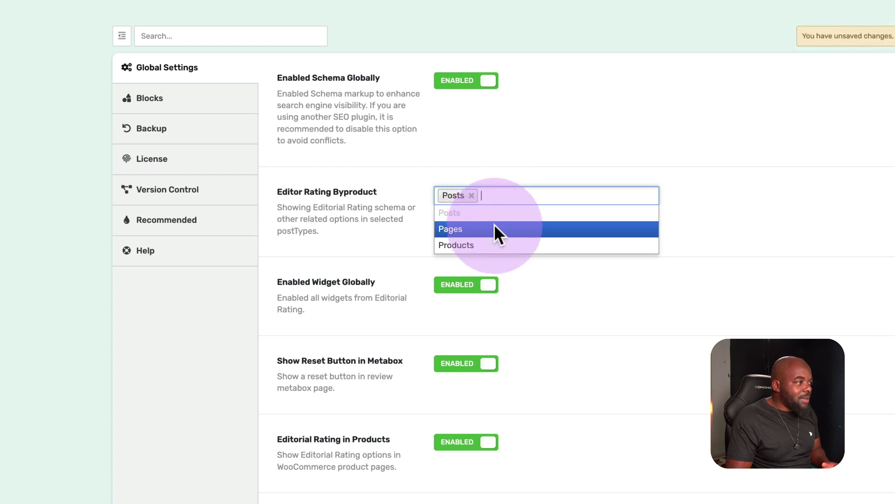
click(493, 246)
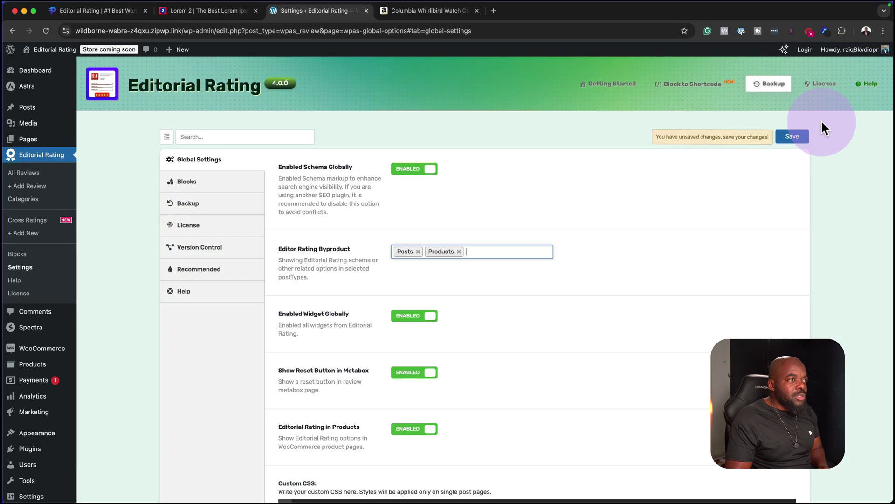
click(792, 137)
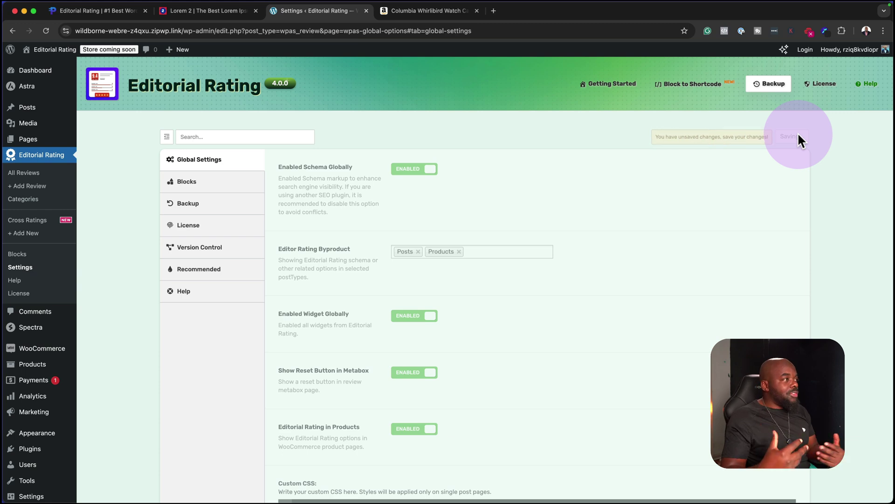
click(217, 230)
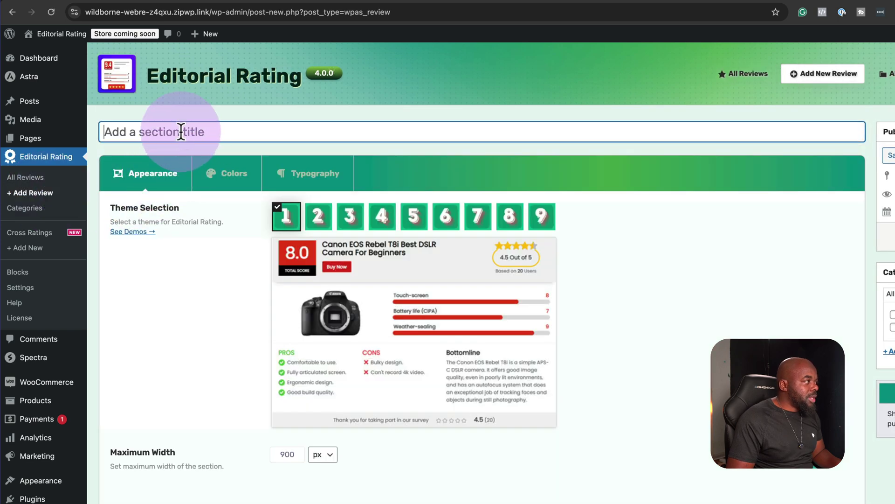
Title the new review 'Lorem ipsum dolor'
text(Lorem ipsum dolor sit amet, consectetuer adipiscing elit. Donec odio.)
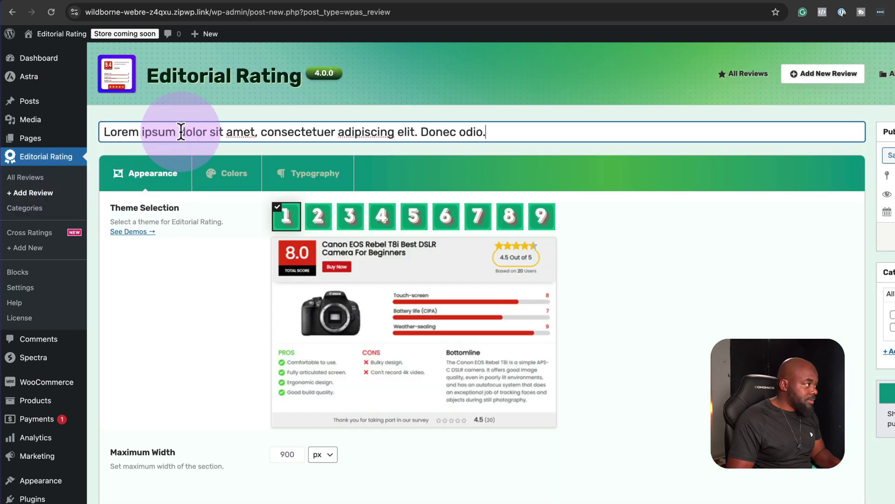
drag(210, 132, 546, 144)
key(BackSpace)
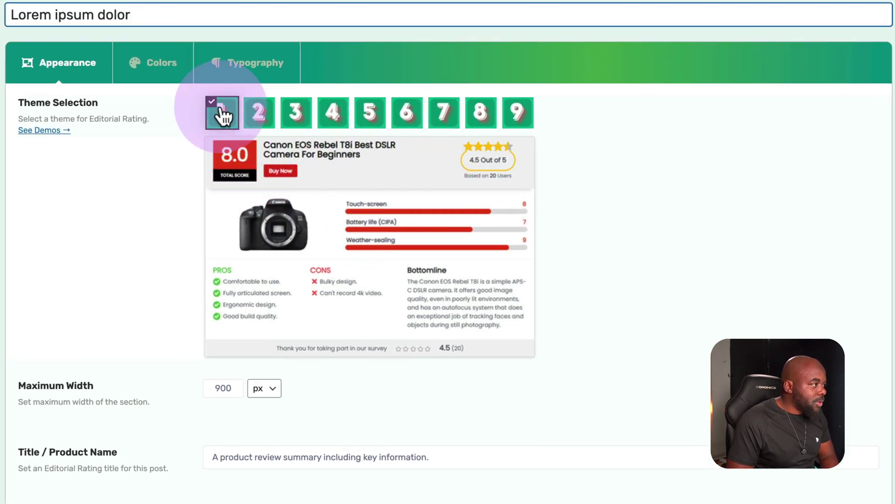
Preview layout themes 2 through 9 and settle on Theme 3
click(256, 116)
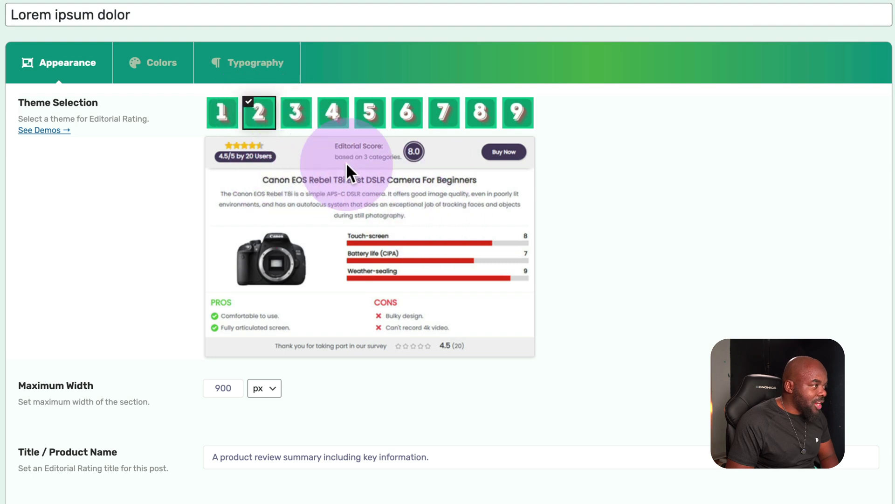
click(295, 115)
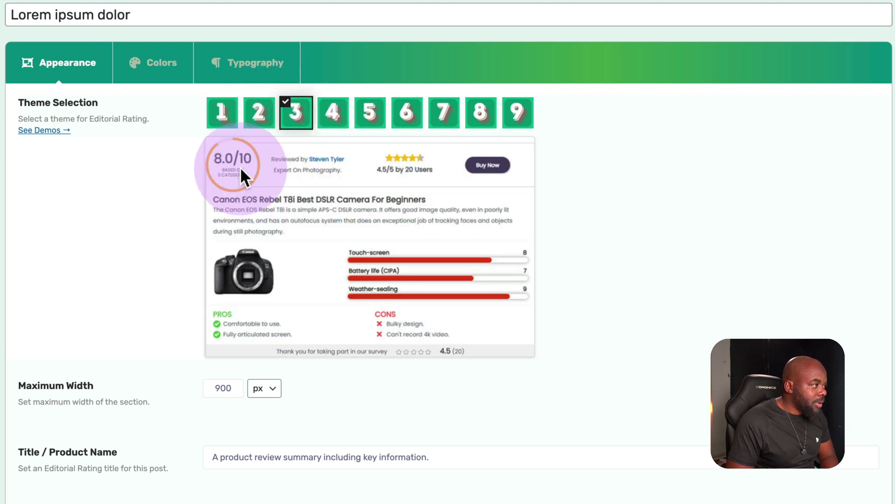
click(332, 117)
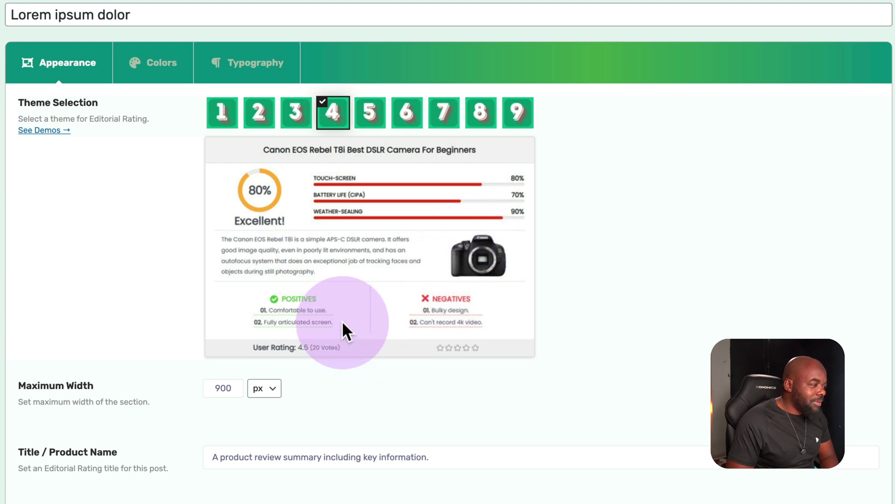
click(379, 126)
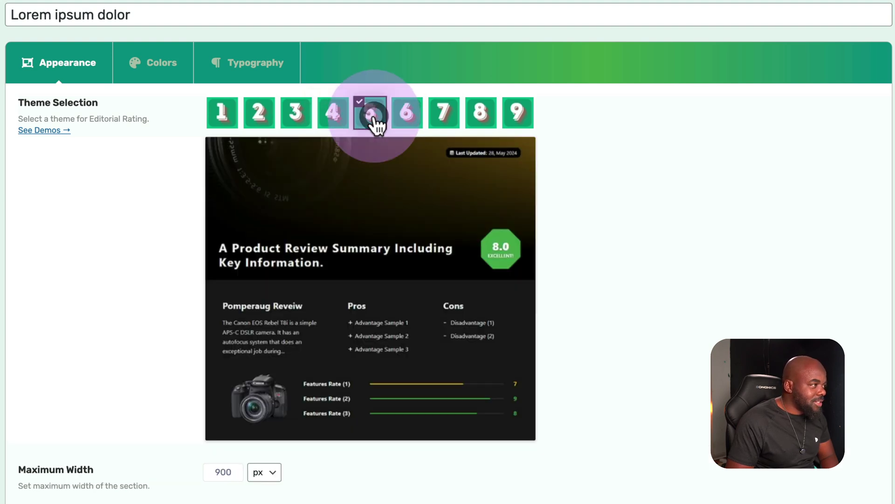
click(408, 122)
click(443, 119)
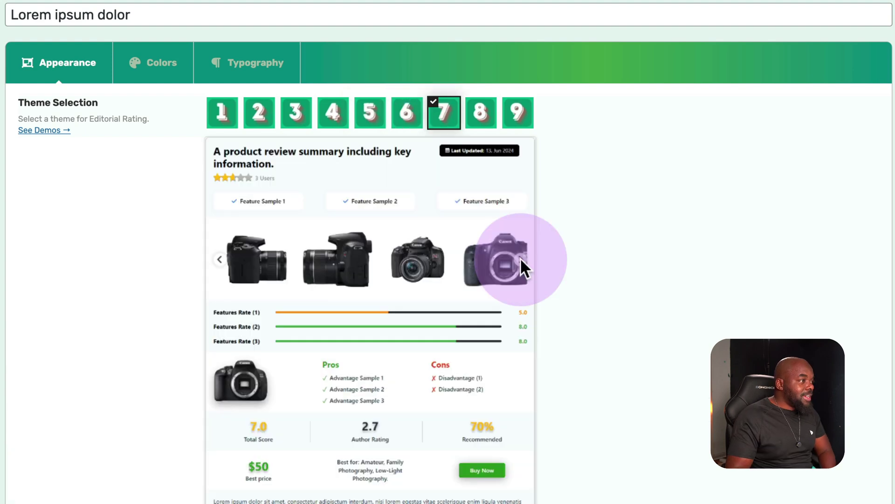
click(480, 120)
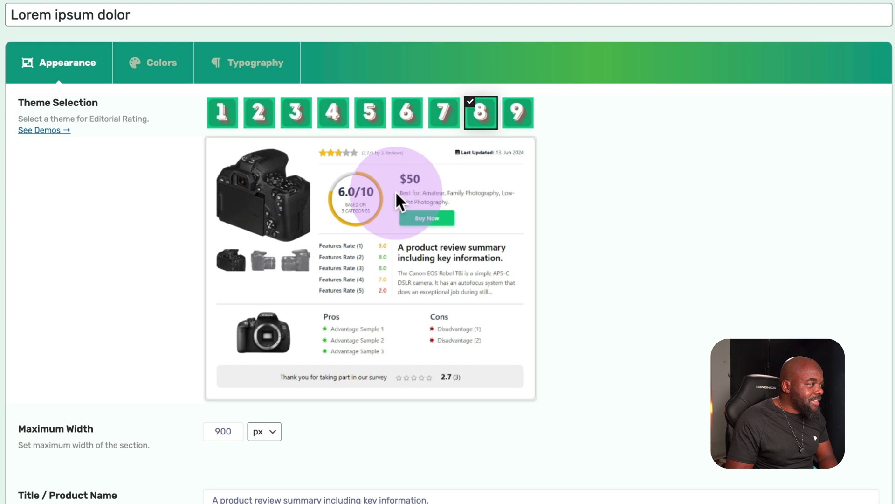
click(519, 118)
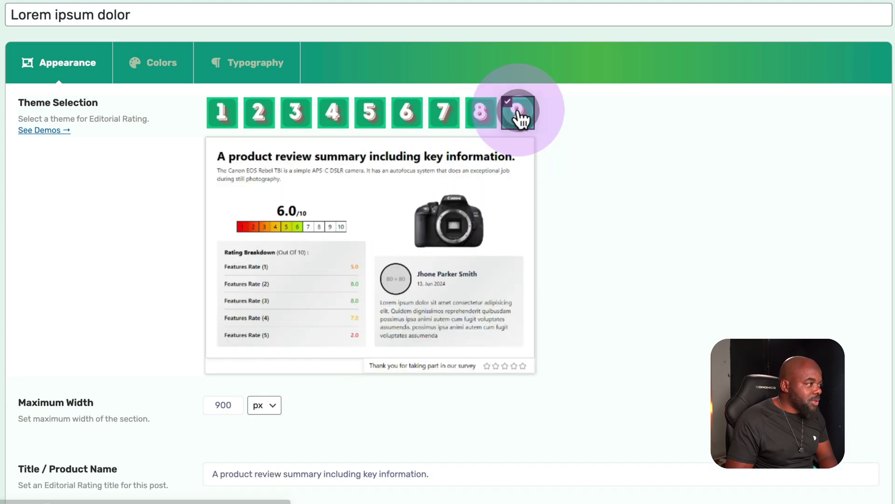
click(293, 115)
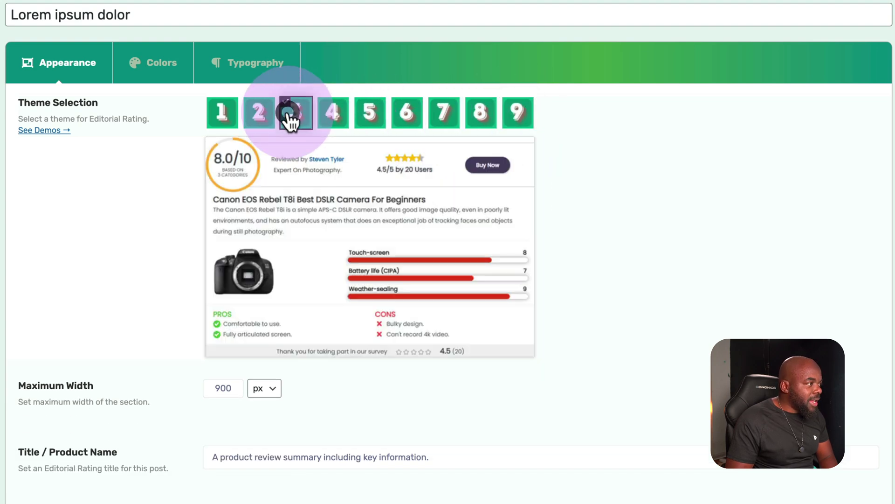
click(265, 117)
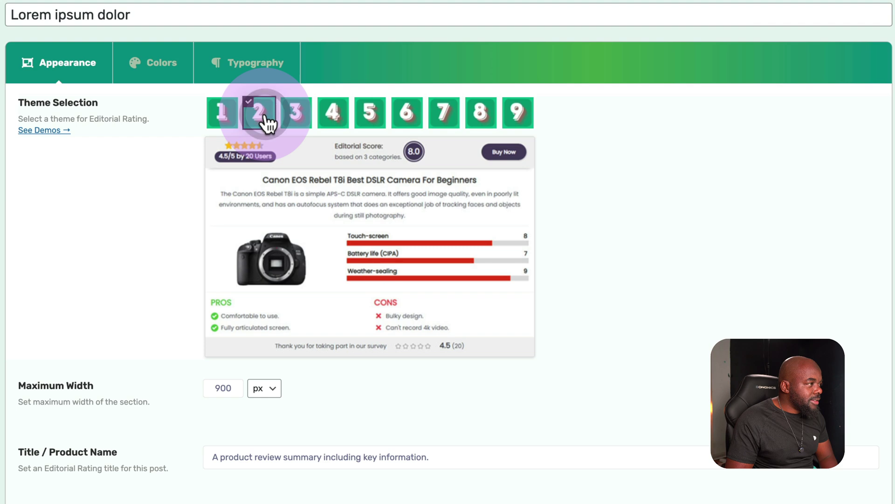
click(298, 122)
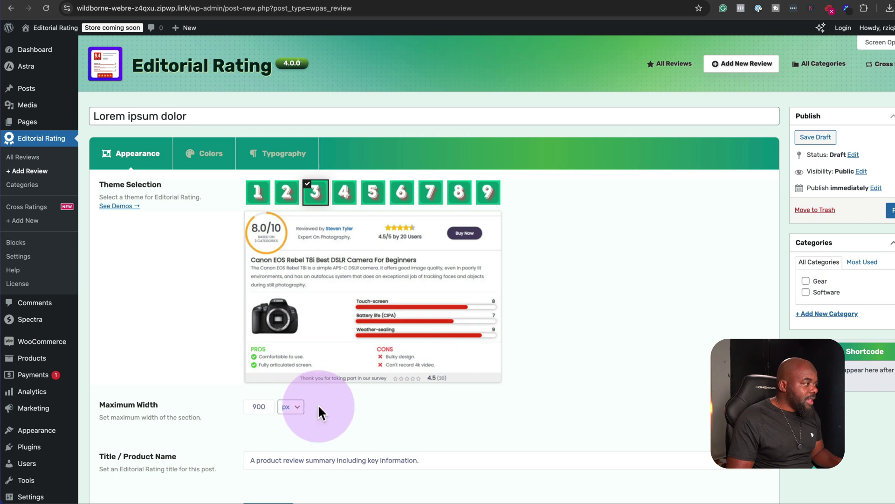
Change the review's maximum width from 900 to 1200 px
scroll(336, 405, down, 5)
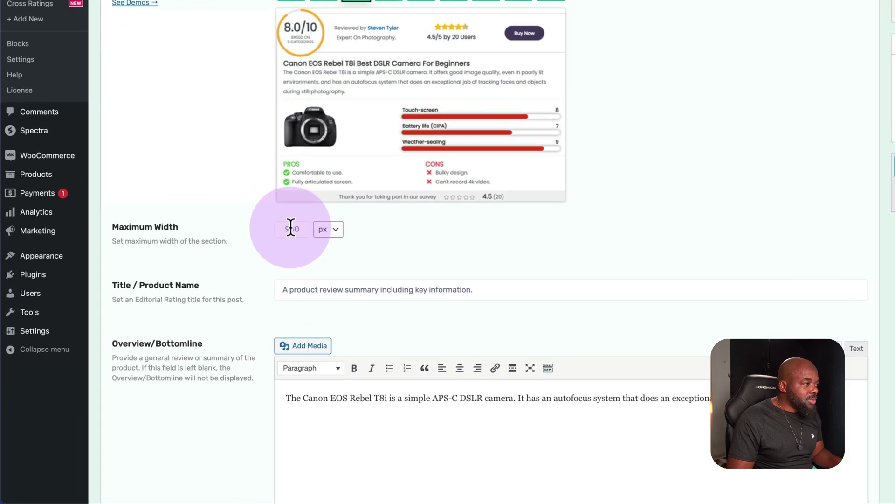
drag(291, 228, 278, 229)
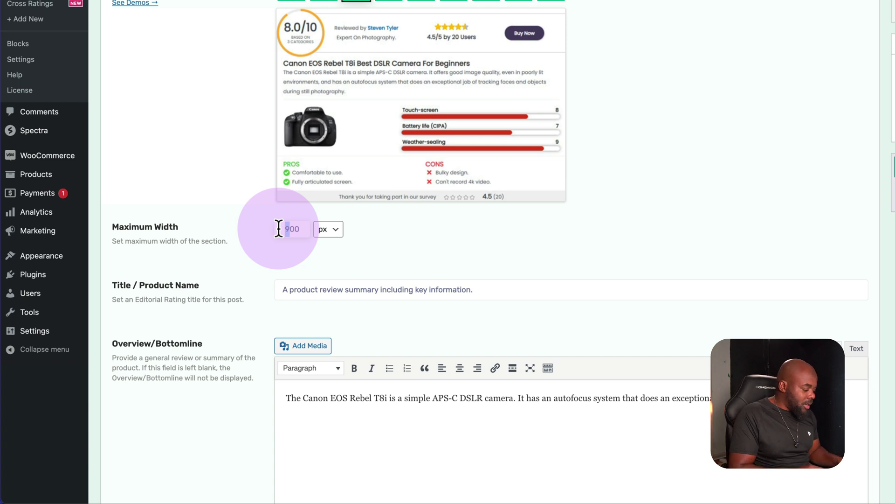
text(12)
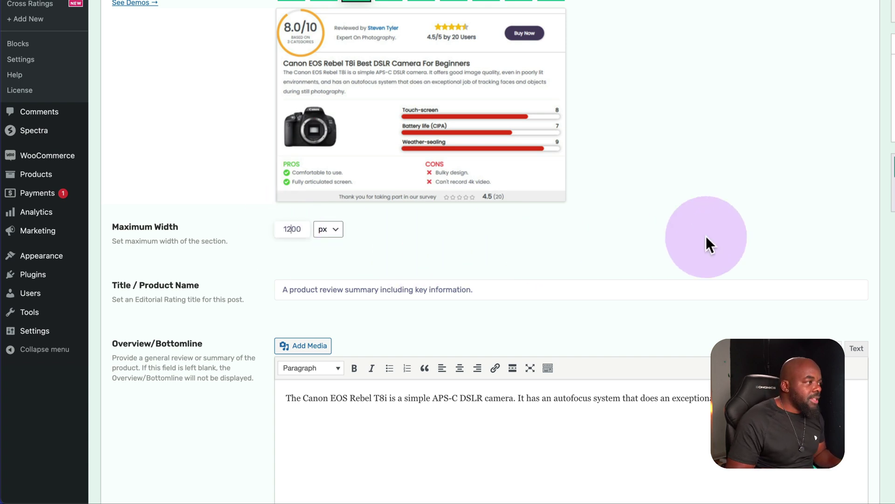
Clear the sample product name and paste a Donec nec justo overview paragraph
scroll(740, 251, down, 1)
scroll(737, 246, down, 3)
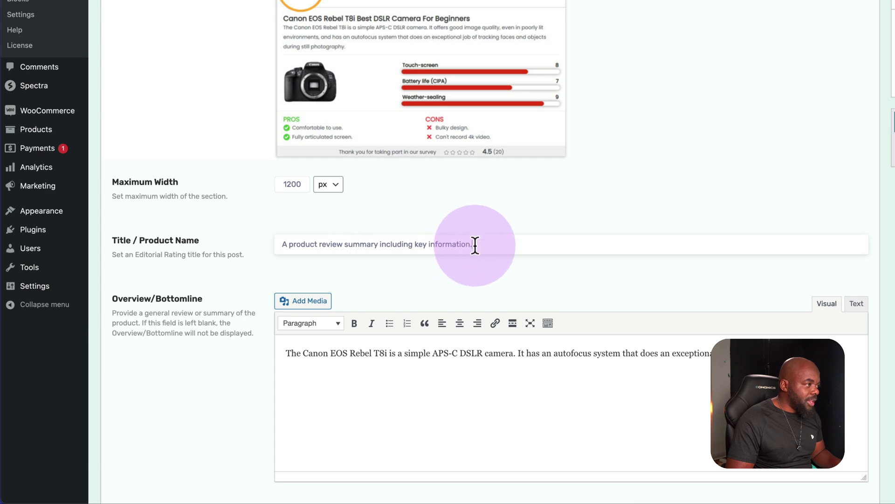
drag(474, 244, 240, 248)
key(BackSpace)
triple_click(286, 353)
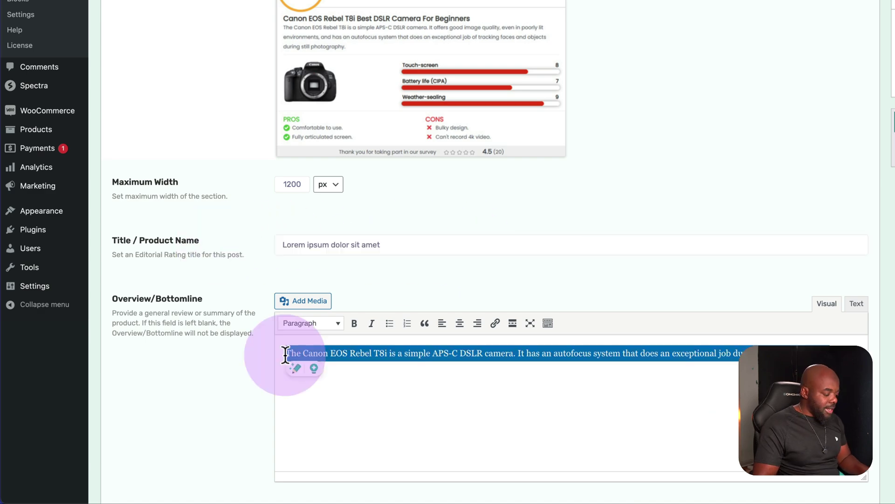
text(Donec nec justo eget felis facilisis fermentum. Aliquam porttitor mauris sit amet orci. Aenean dignissim pellentesque felis.)
scroll(440, 376, down, 5)
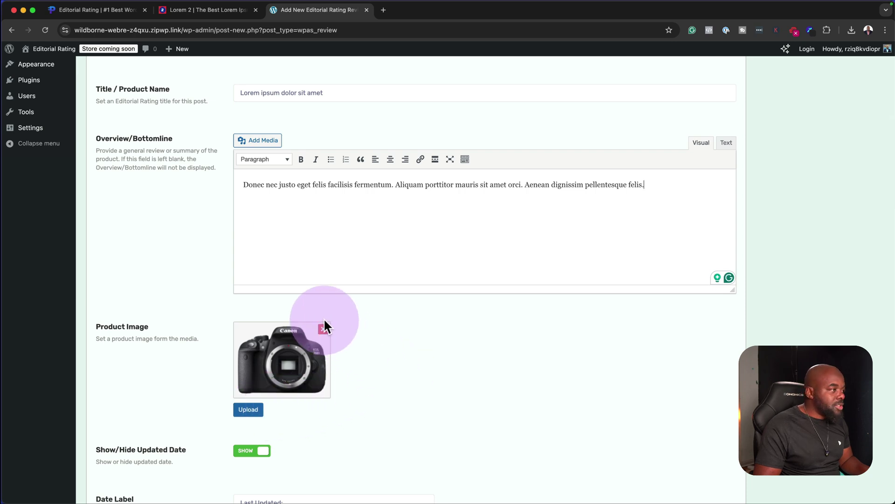
Replace the camera product image with the uploaded bag photo pexels-geyonk-1152077.jpg
click(324, 330)
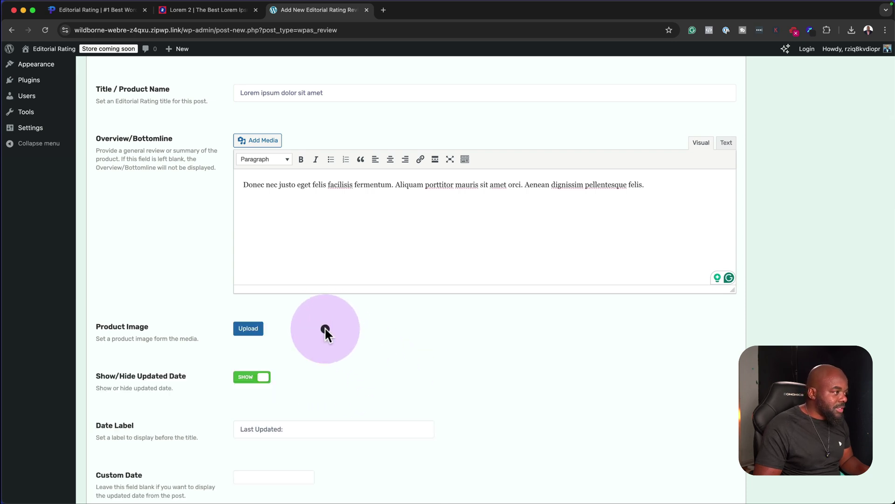
click(245, 333)
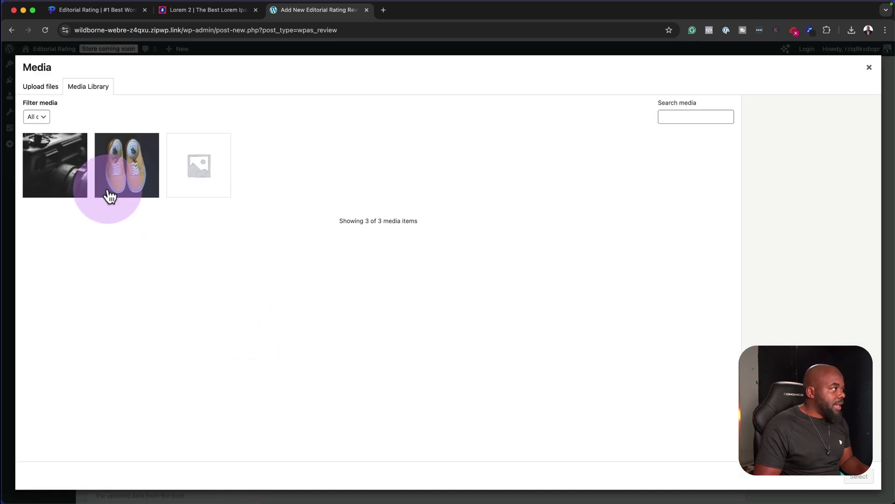
click(42, 88)
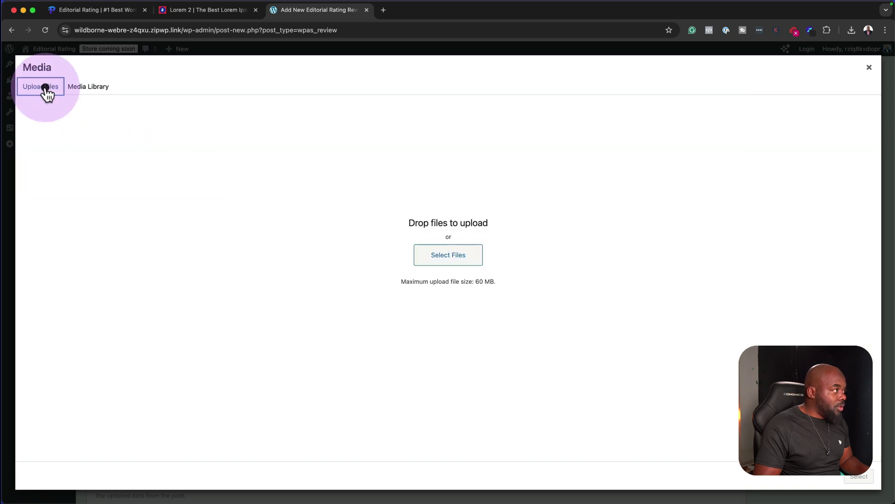
click(450, 255)
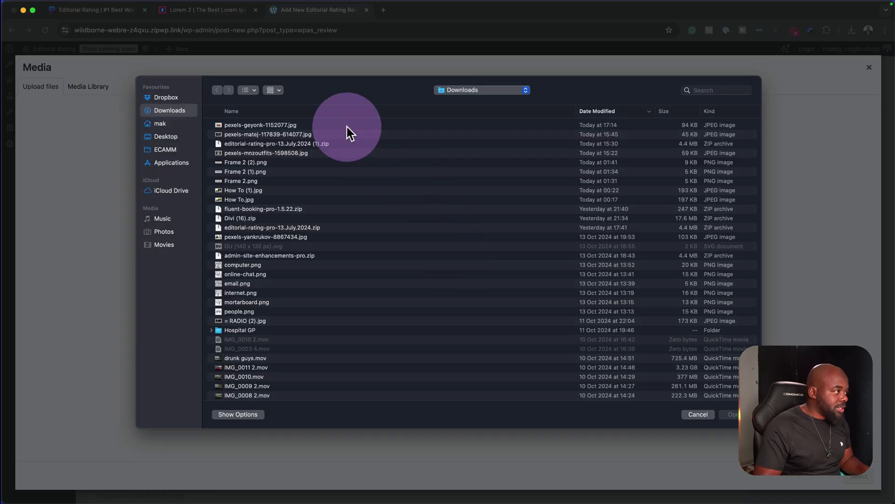
double_click(347, 126)
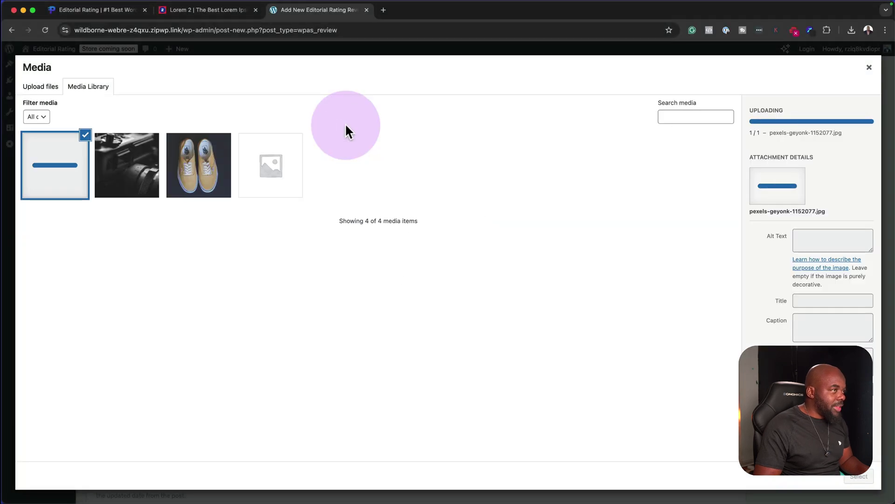
click(862, 480)
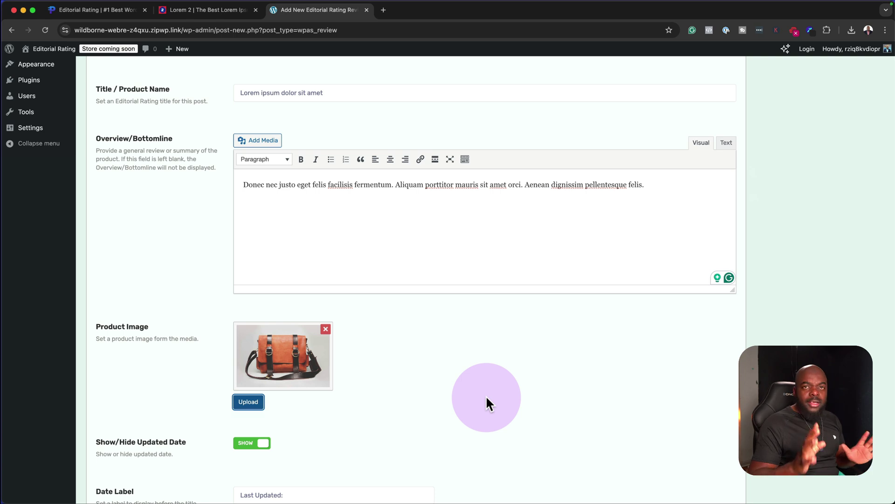
Open the Custom Date calendar and close it without choosing a date
scroll(487, 402, down, 5)
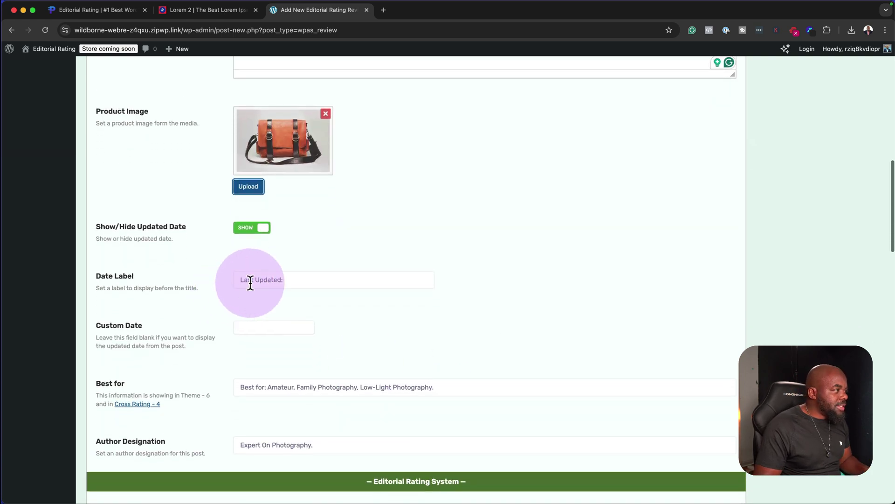
scroll(234, 334, down, 2)
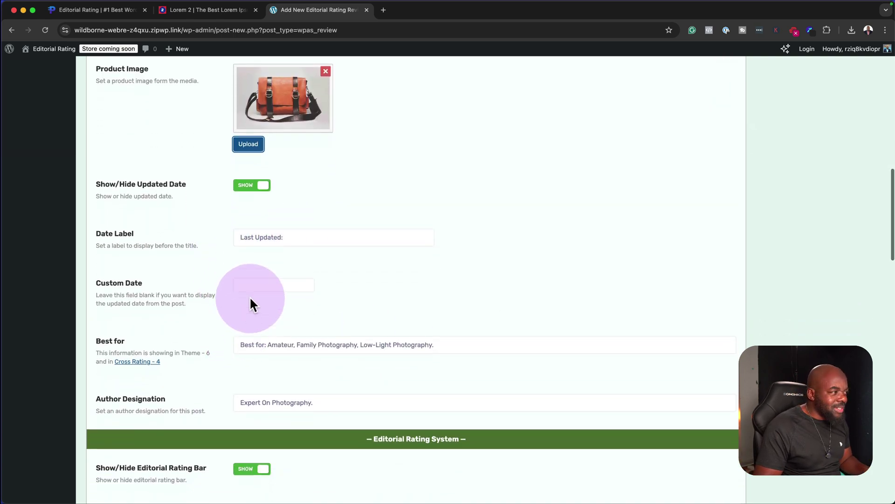
click(250, 285)
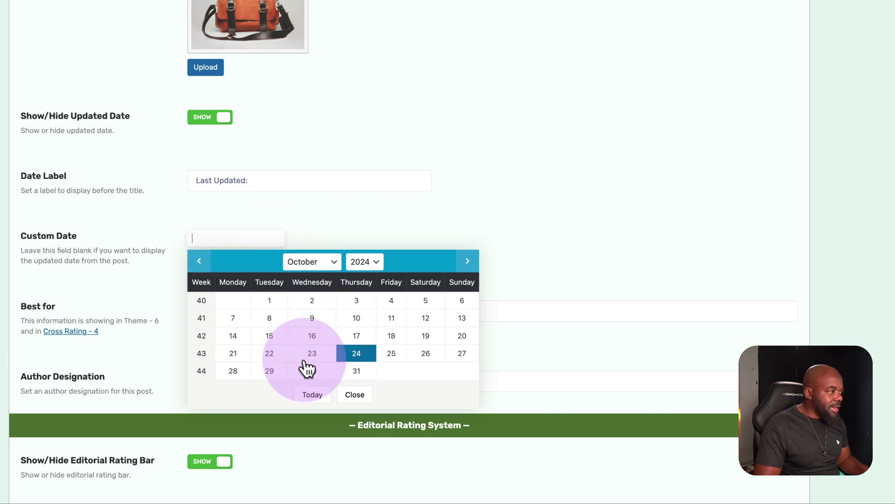
click(539, 264)
scroll(542, 259, down, 3)
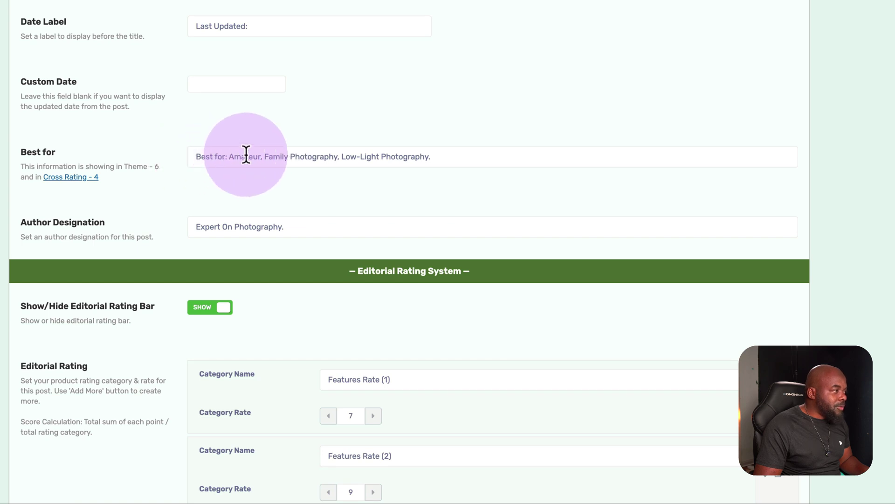
Change the Best for line to 'Best for: Travellers'
click(228, 158)
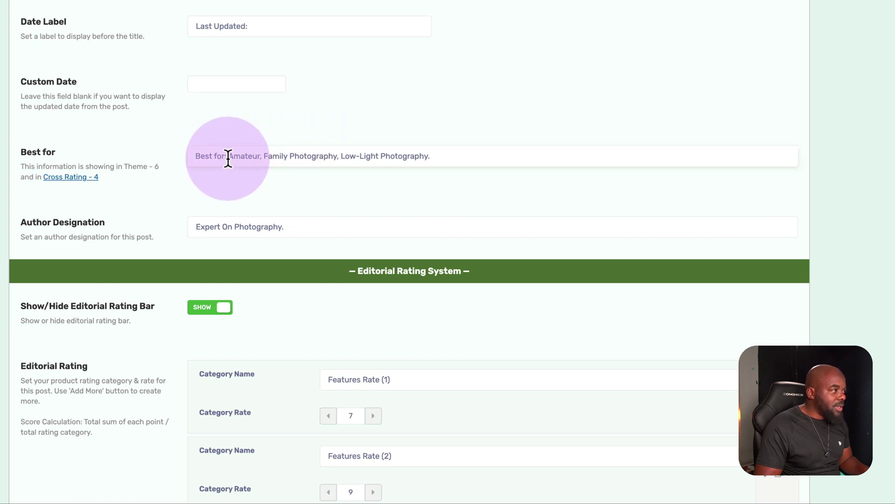
drag(228, 158, 538, 162)
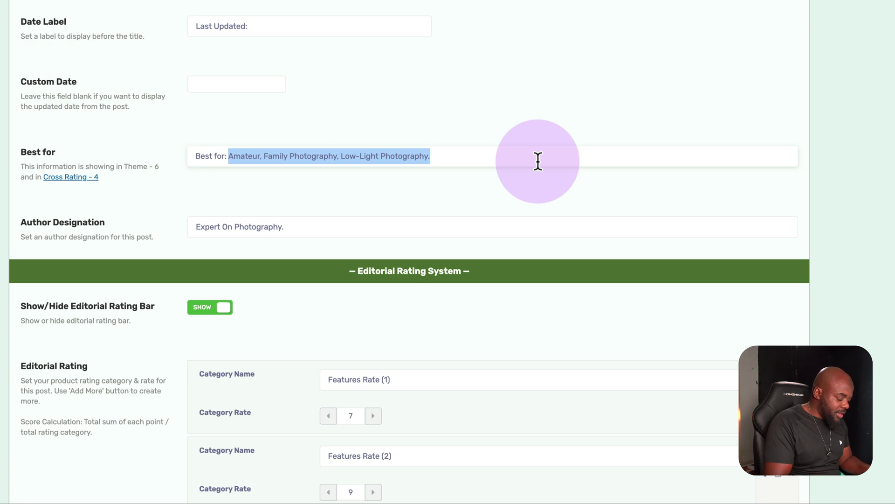
text(Travellers)
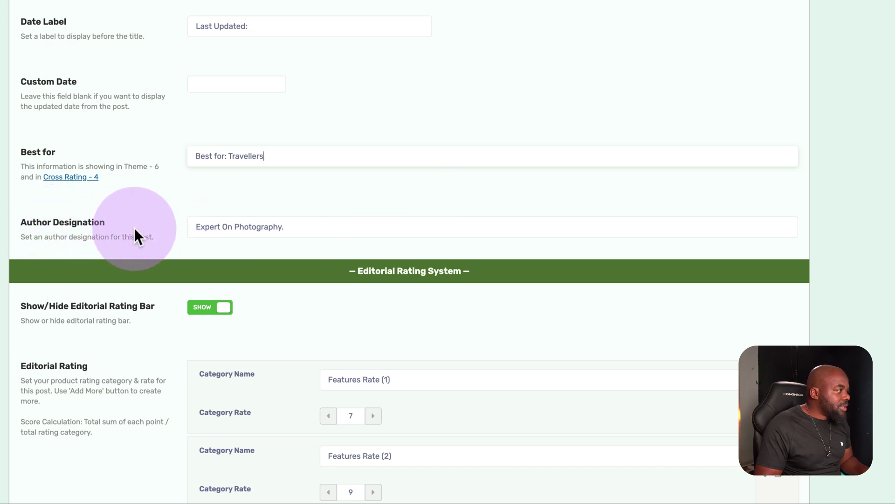
click(287, 228)
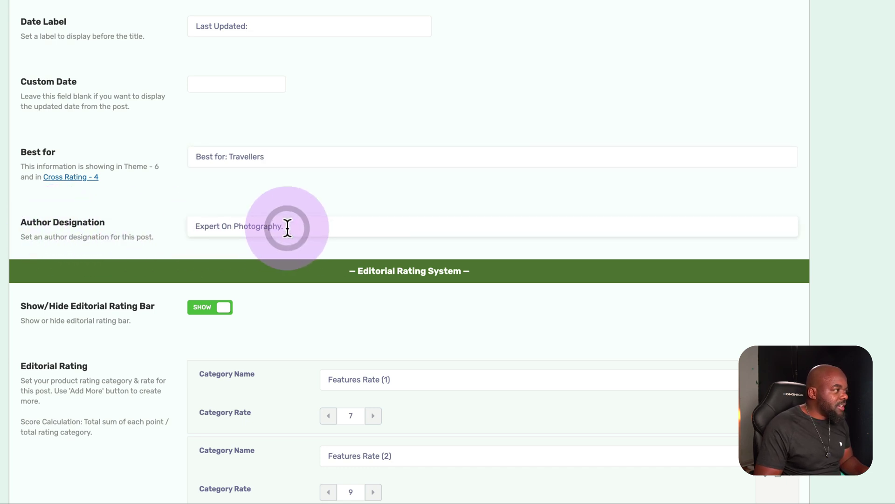
scroll(296, 260, down, 3)
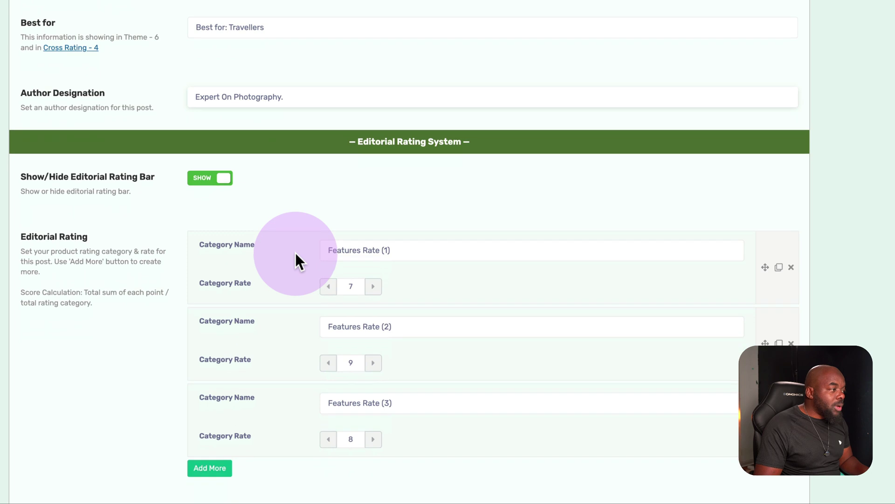
scroll(295, 253, down, 1)
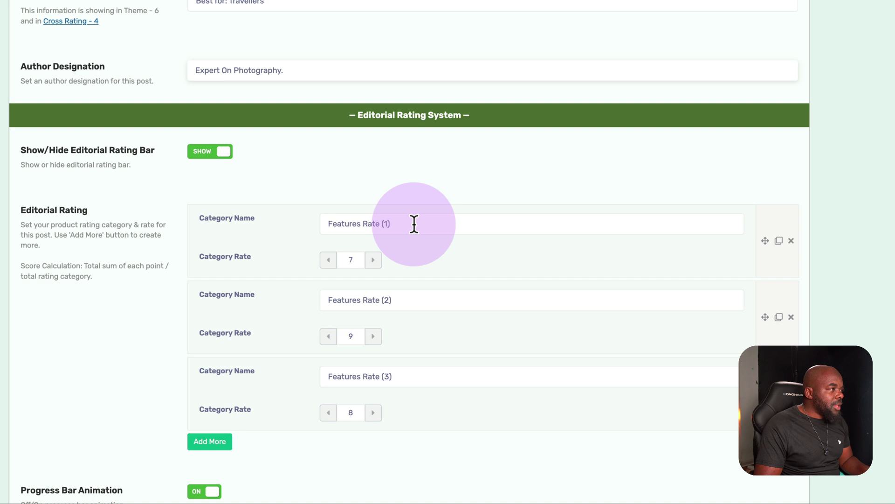
scroll(414, 224, down, 2)
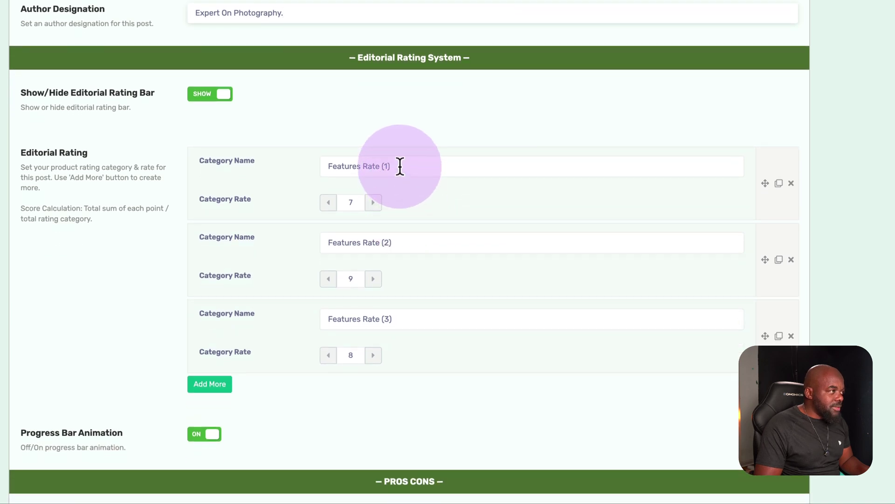
Rename the first rating category to placeholder text and raise its rate from 7 to 8
click(402, 167)
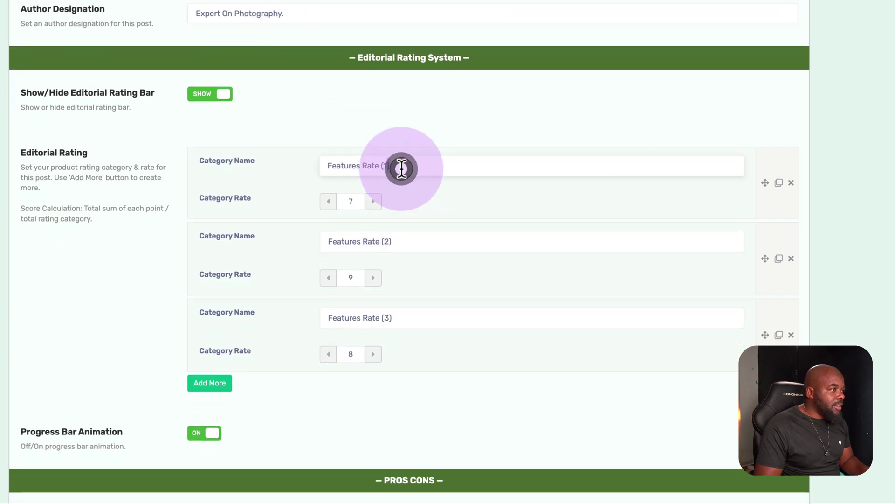
triple_click(402, 167)
text(Quisque volutpat mattis eros.)
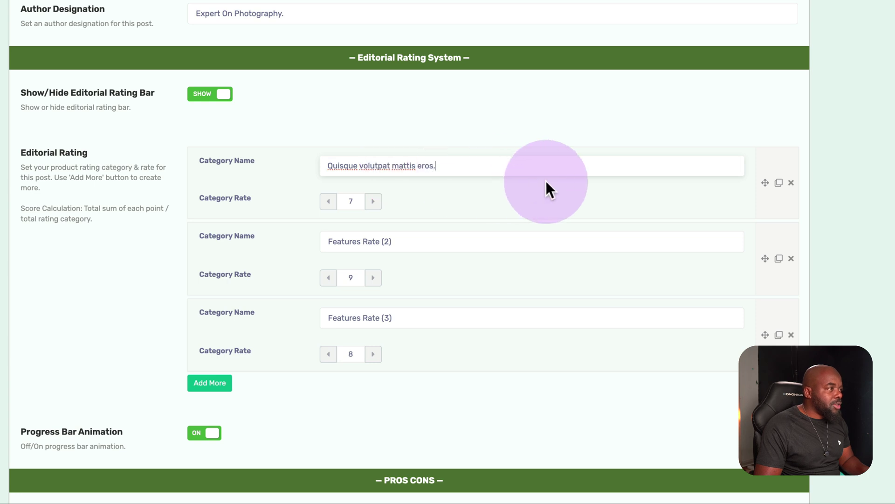
click(376, 202)
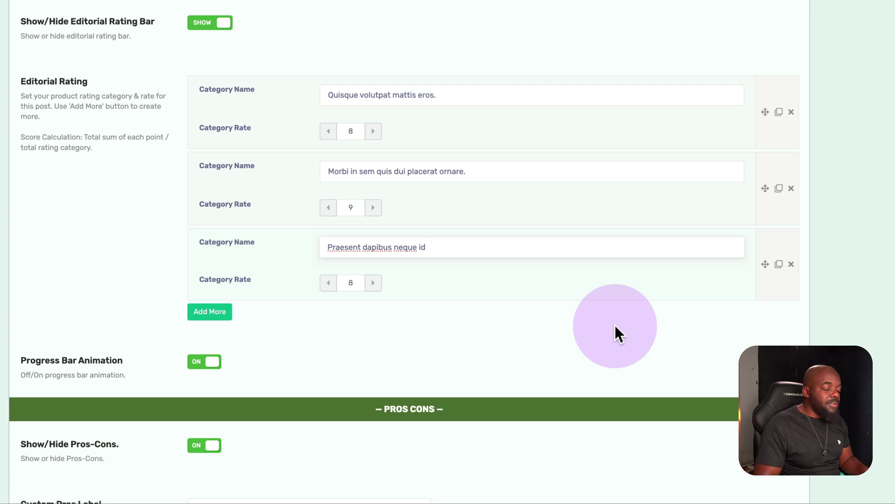
Add an empty fourth rating category, then delete it again
click(221, 314)
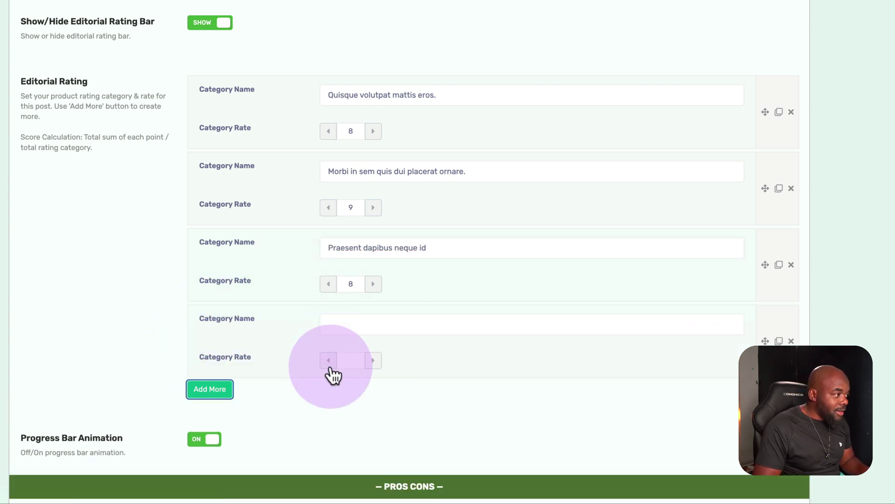
click(791, 341)
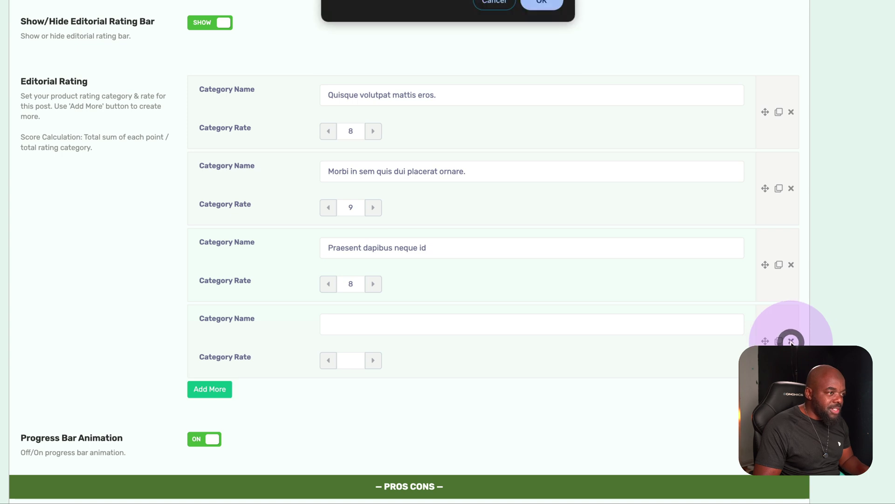
click(542, 8)
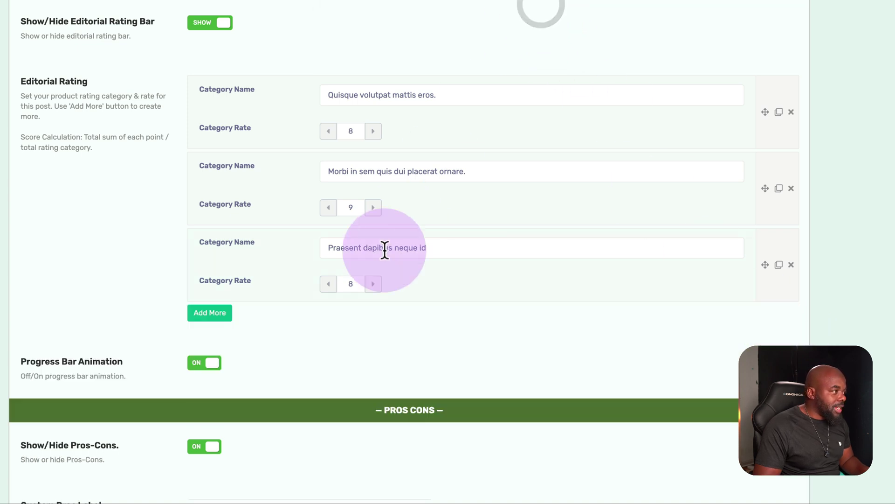
Toggle the Progress Bar Animation setting
scroll(518, 332, down, 2)
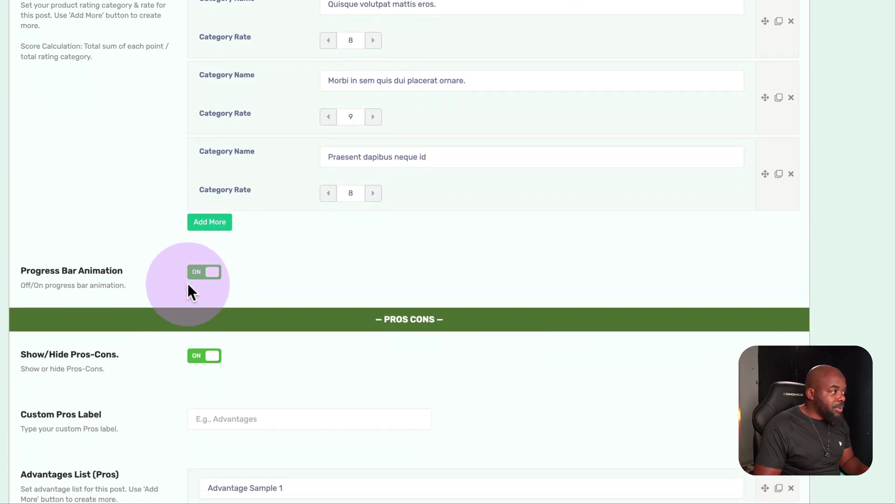
click(197, 273)
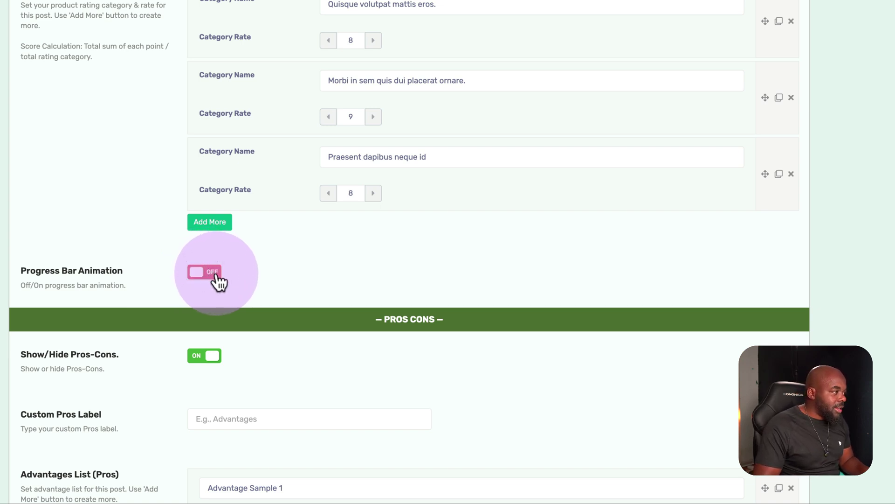
scroll(481, 263, down, 3)
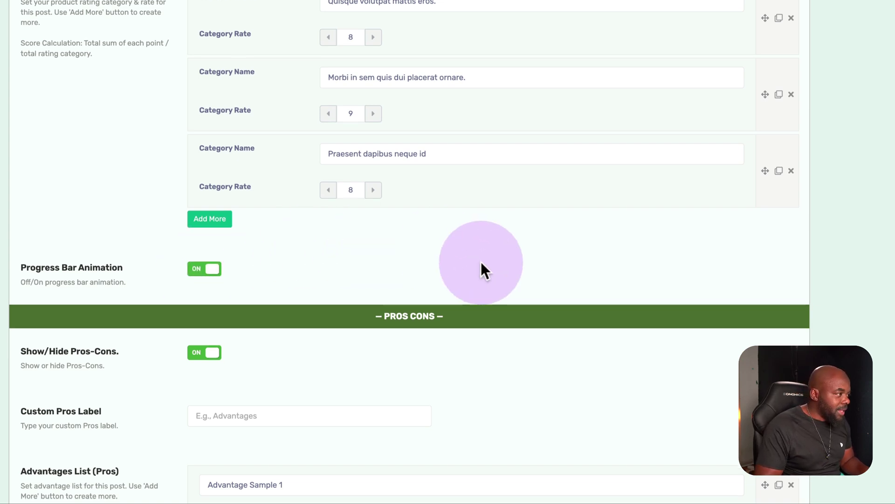
Label the lists 'Pros' and 'Cons'
scroll(481, 263, down, 4)
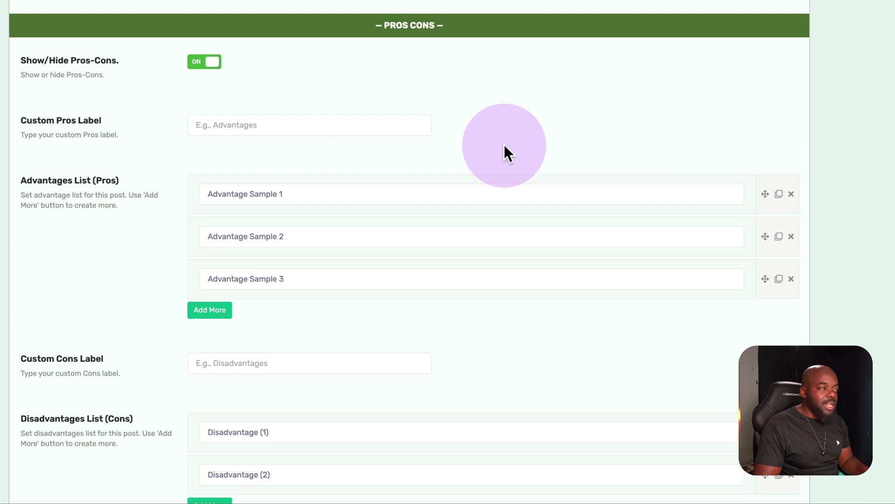
click(252, 126)
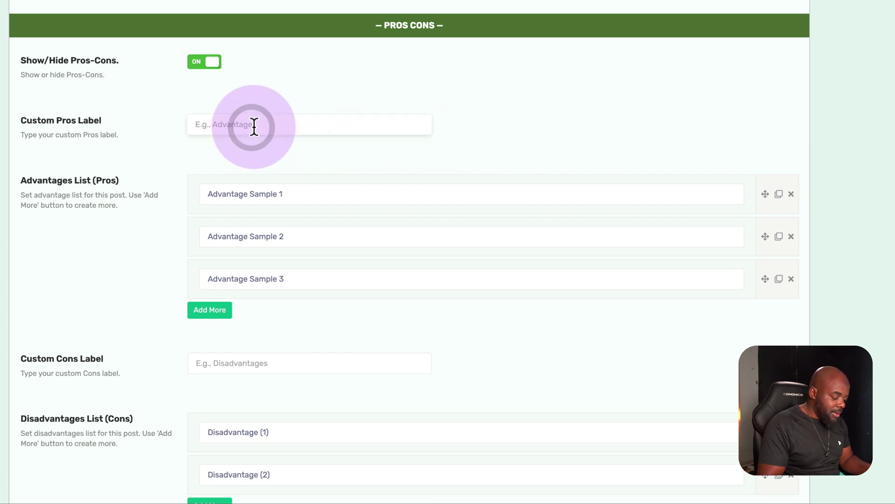
text(Pros)
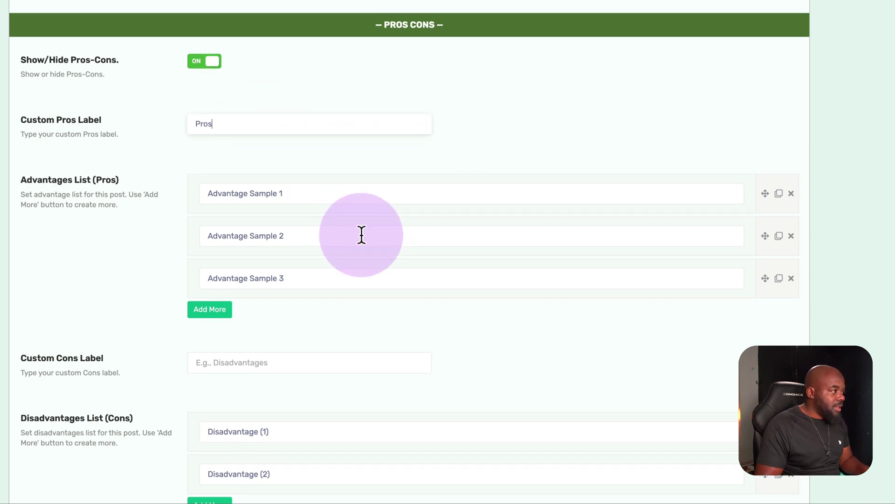
scroll(336, 251, down, 1)
click(276, 305)
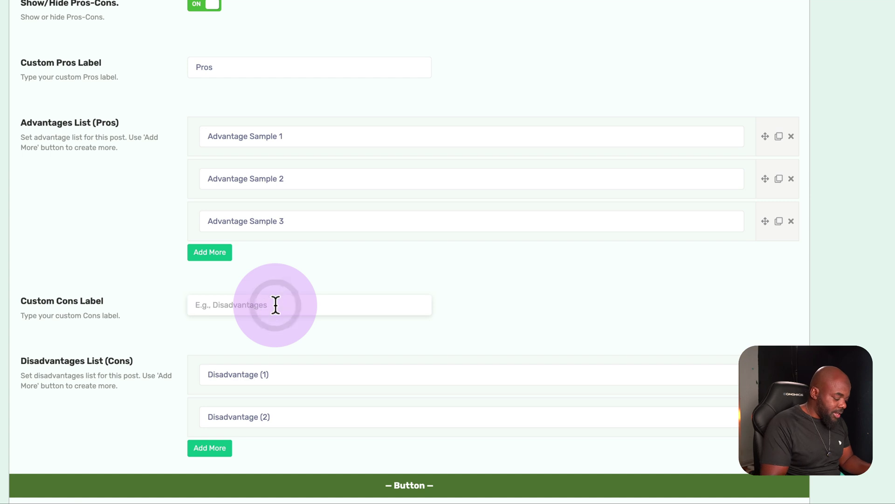
text(Cons)
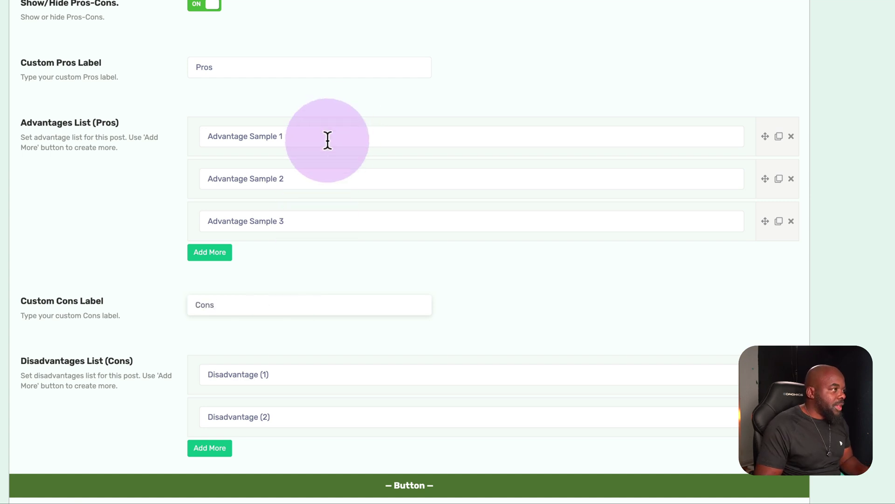
Paste a new first Pros item and move Aenean dignissim pellentesque to the top of Cons
triple_click(328, 140)
text(Praesent dapibus neque id)
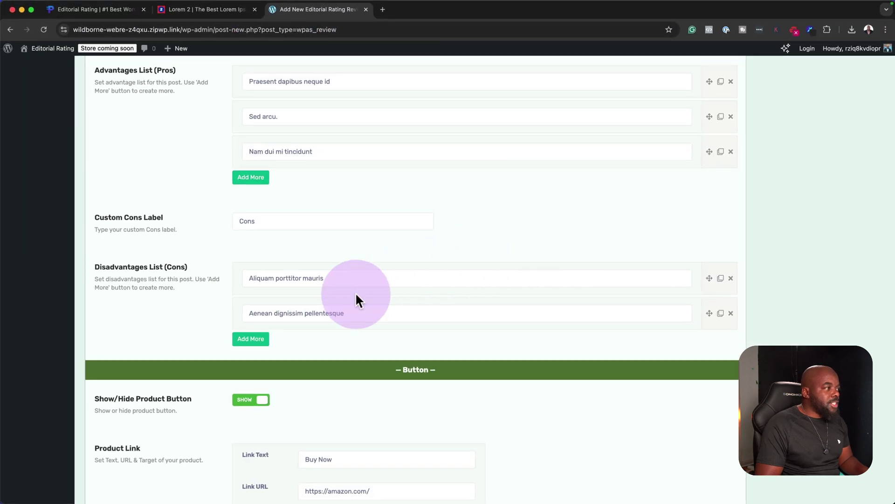
click(256, 341)
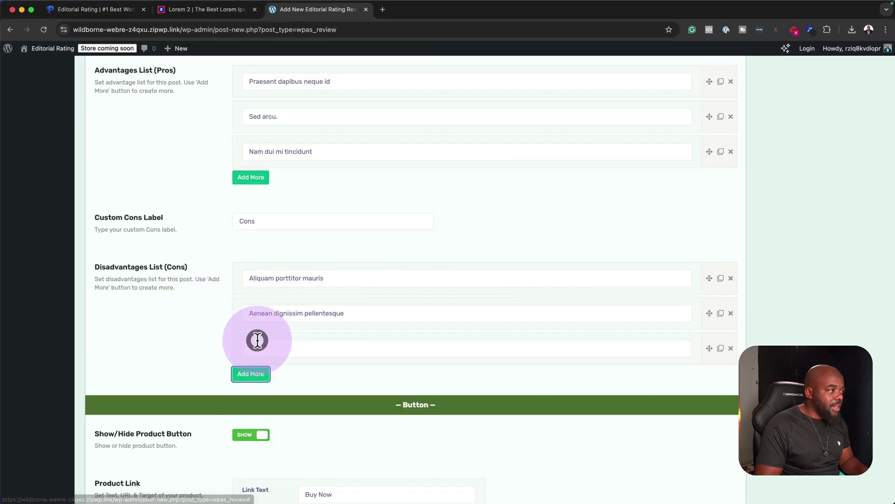
click(730, 349)
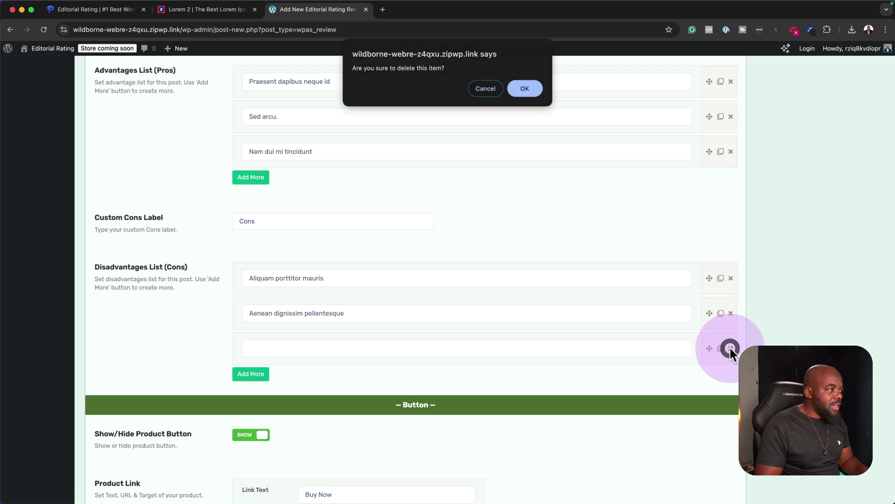
click(530, 92)
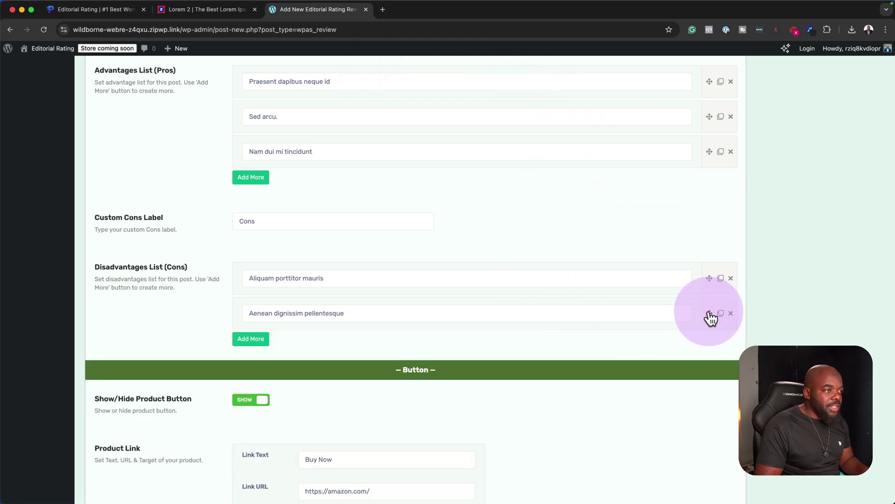
drag(710, 319, 701, 266)
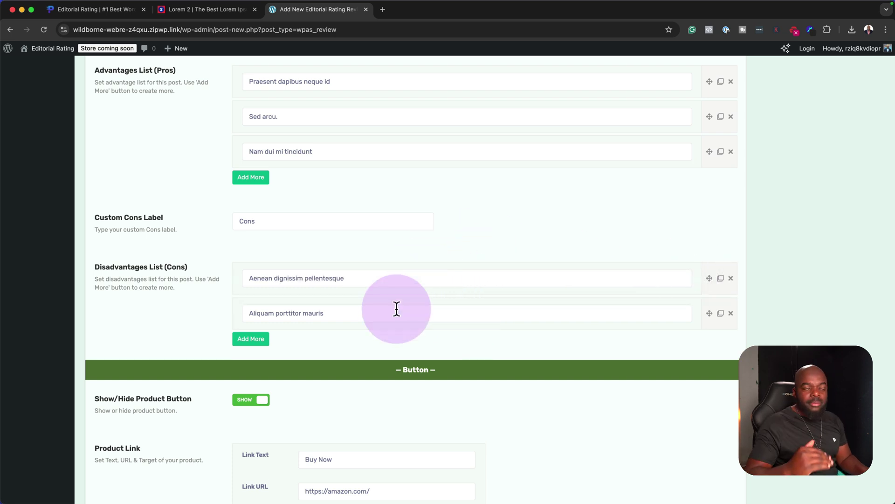
scroll(382, 280, down, 5)
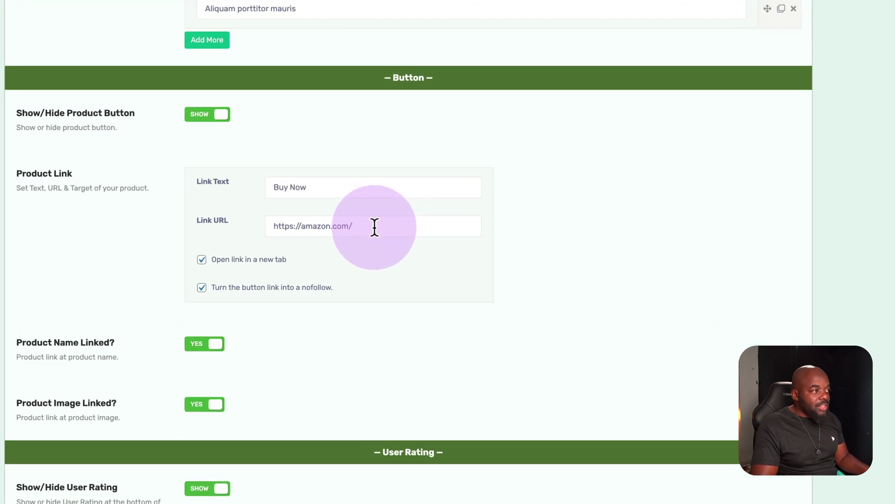
triple_click(387, 278)
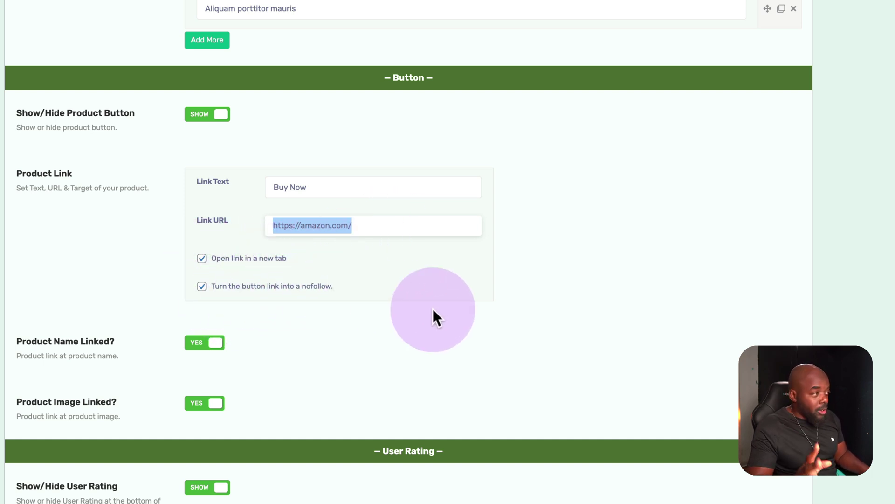
click(391, 228)
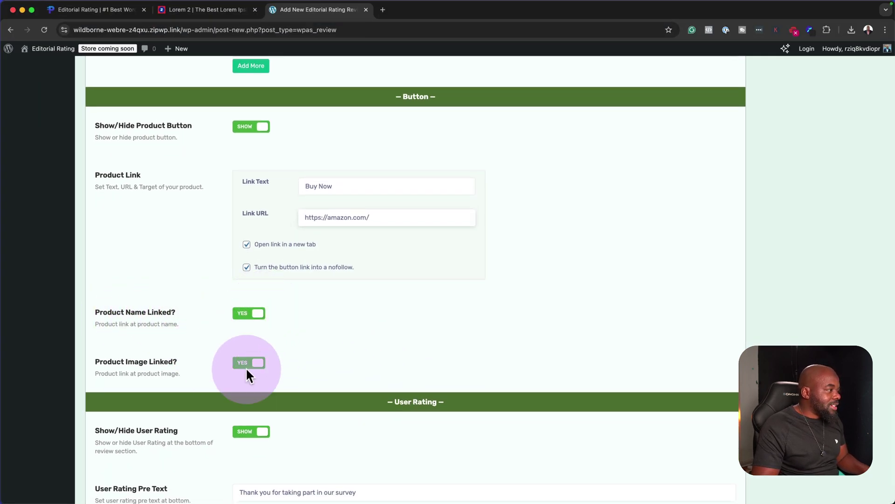
scroll(442, 400, down, 3)
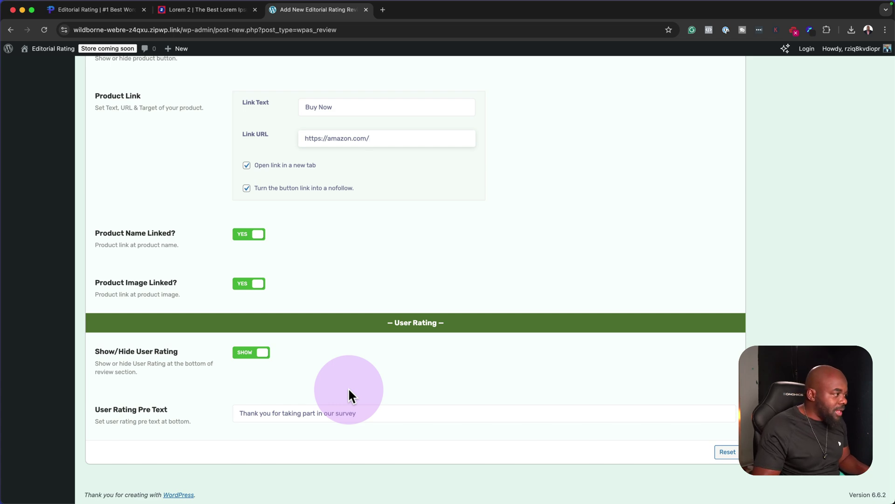
scroll(348, 387, up, 20)
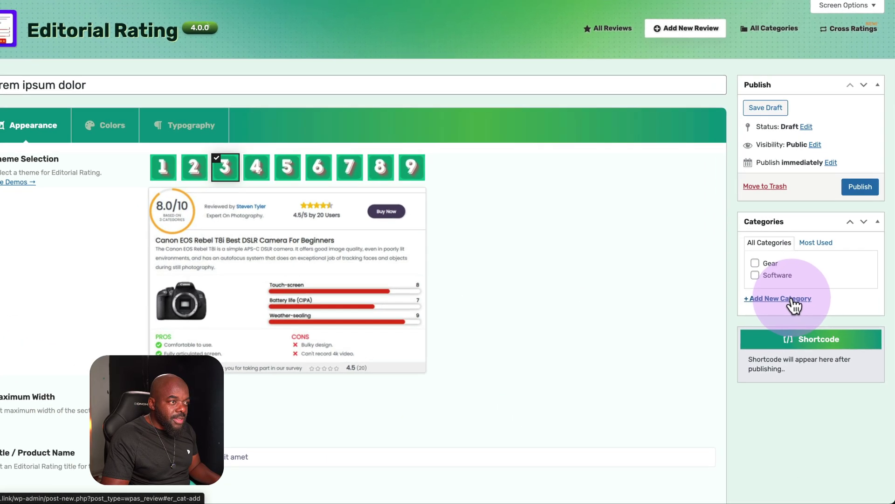
Create and tick a Bags category, then publish the review as [editorial-rating id="32"]
click(804, 323)
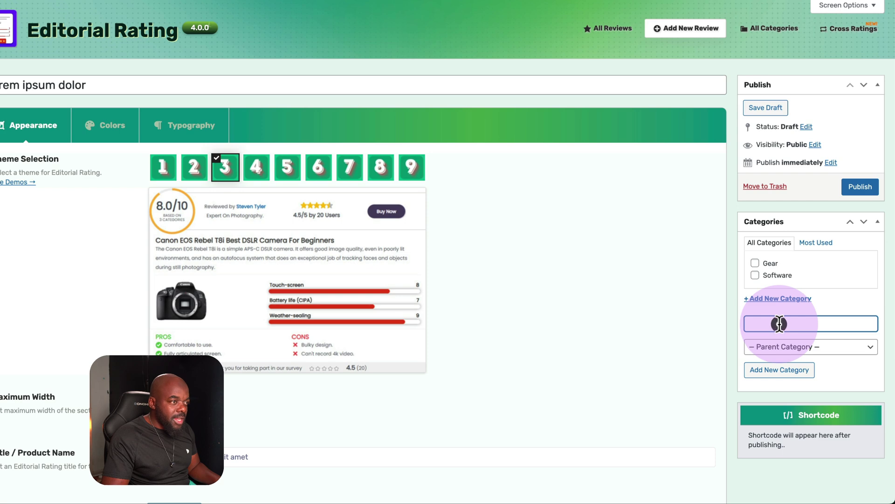
text(Bags)
click(782, 371)
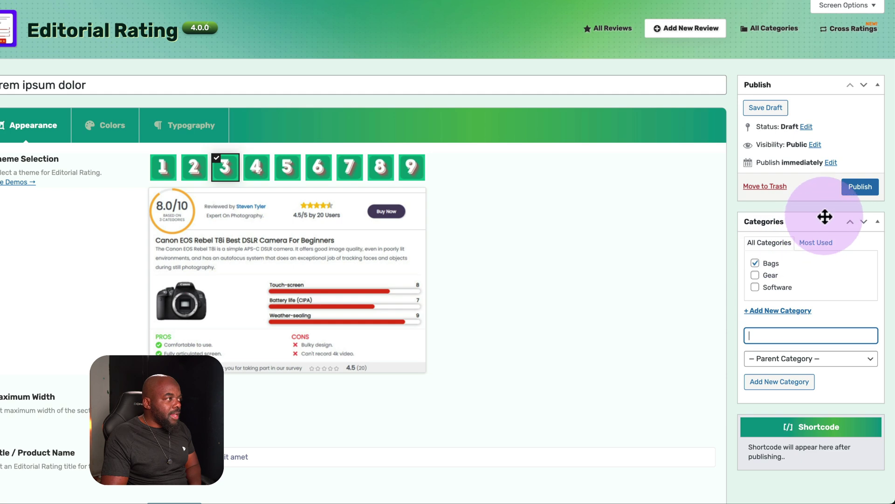
click(881, 187)
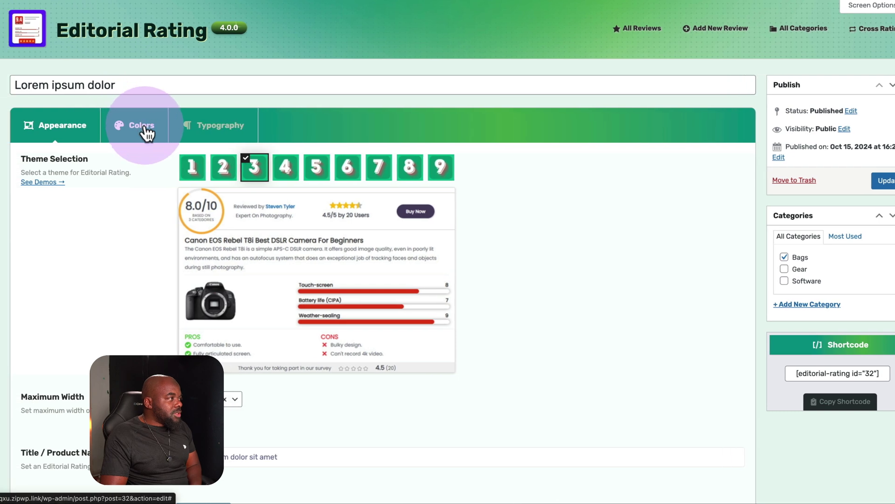
Show the review's Colors settings, with a black title, red rating bars and green Pros
click(122, 124)
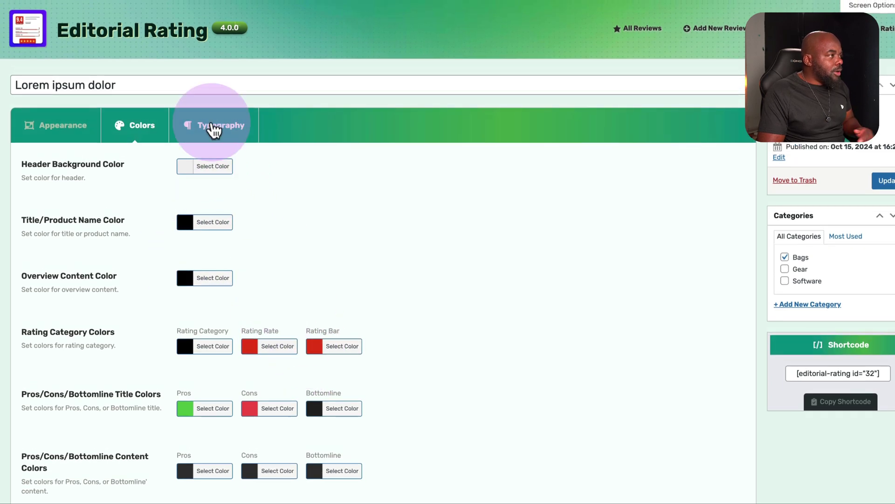
Set Poppins as both the Heading and Body Font Family in Typography and update the review
click(214, 128)
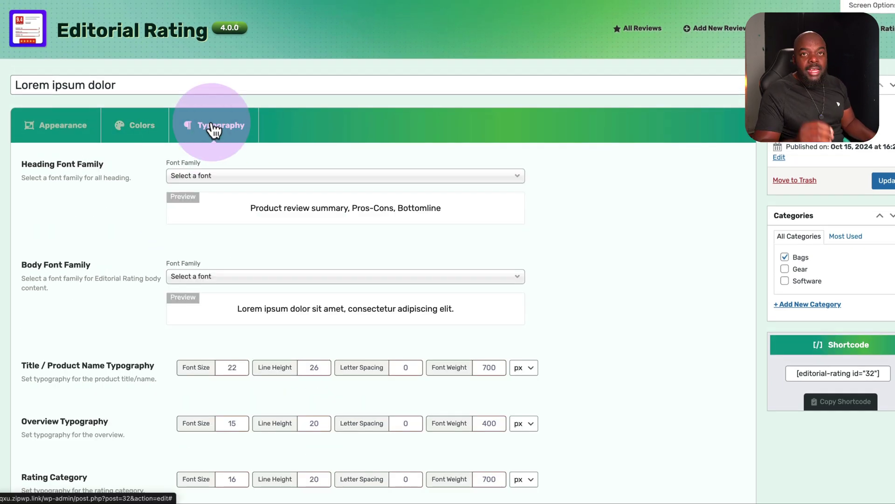
click(214, 177)
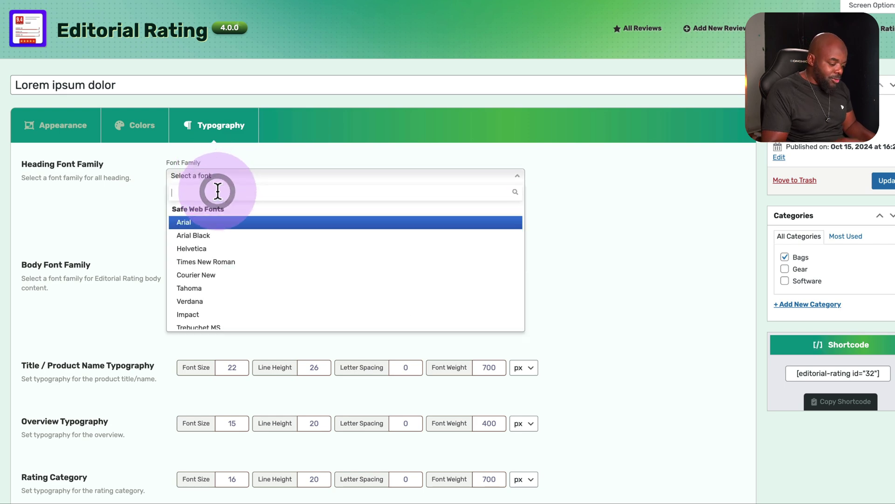
text(popp)
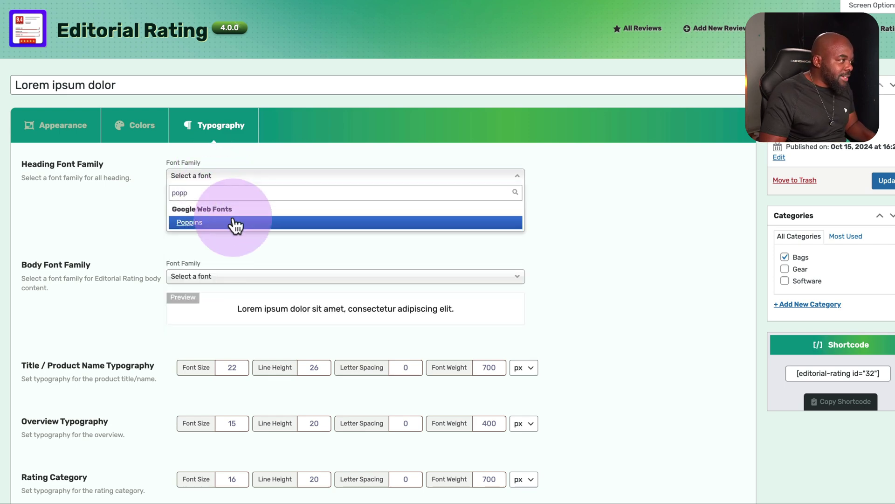
click(235, 226)
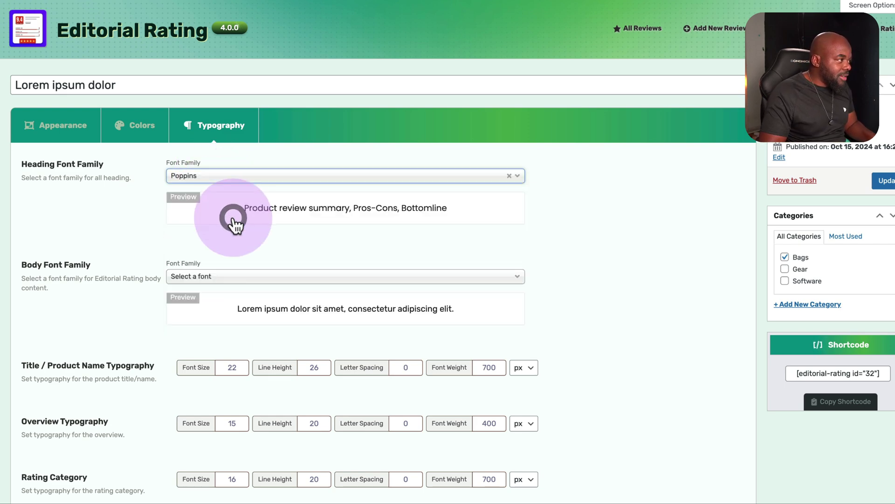
click(242, 285)
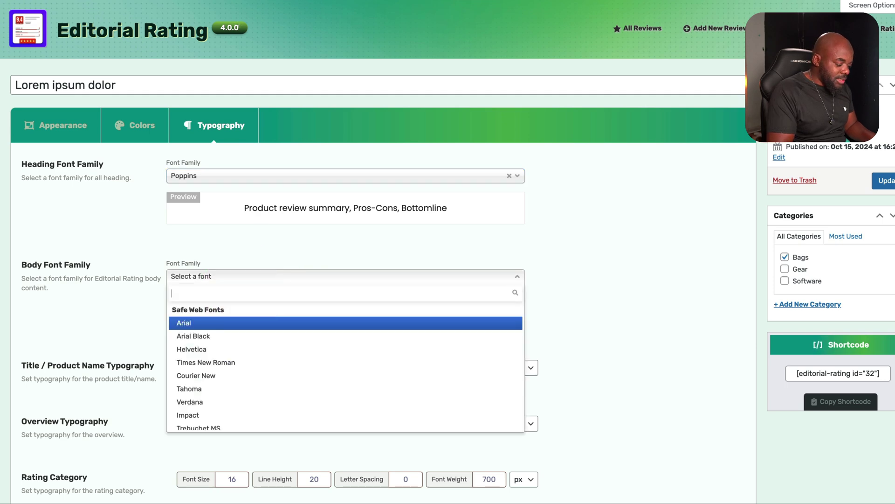
text(popp)
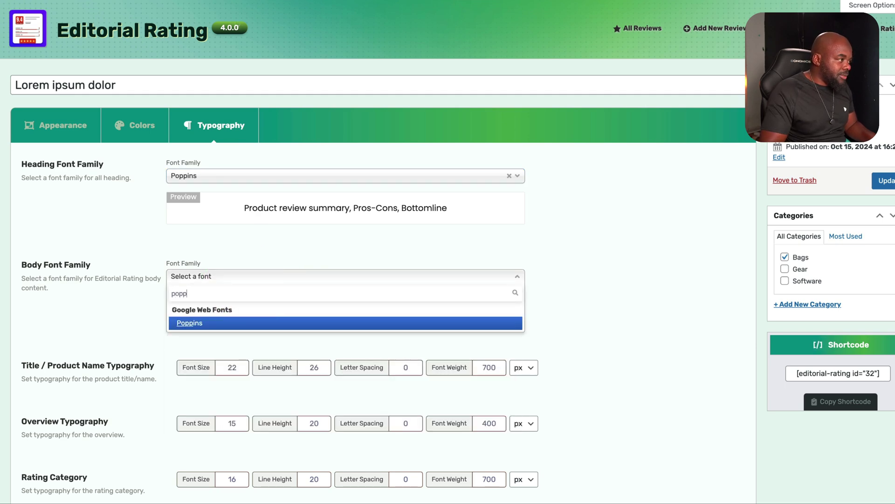
click(257, 323)
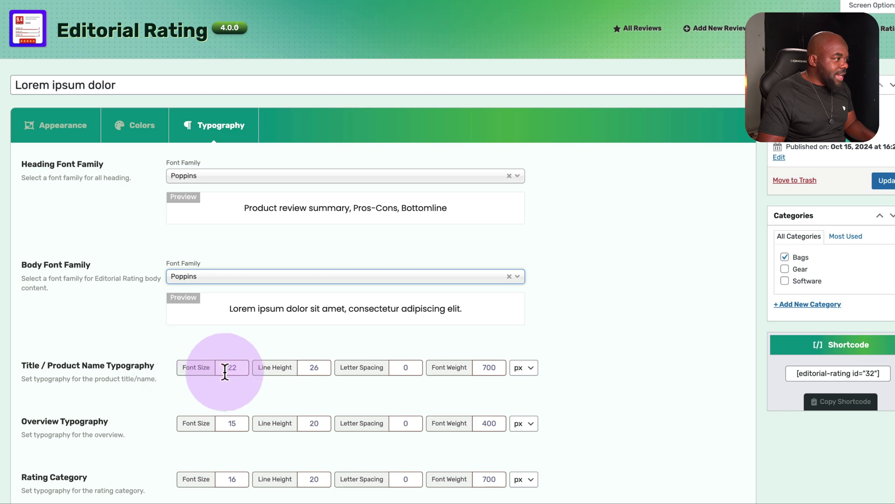
scroll(325, 418, down, 6)
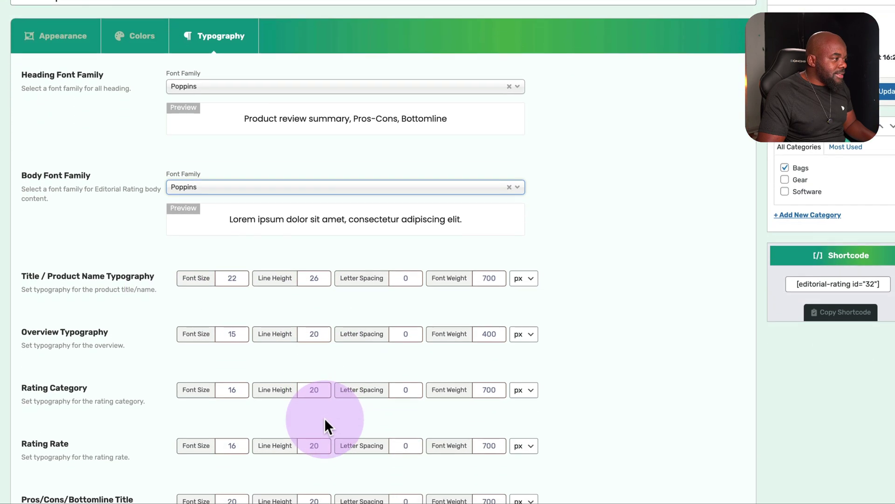
scroll(325, 418, up, 6)
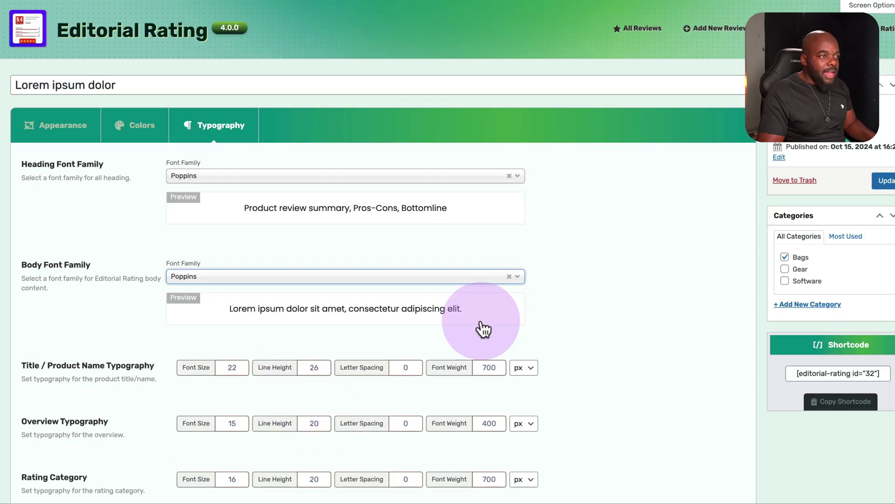
click(888, 182)
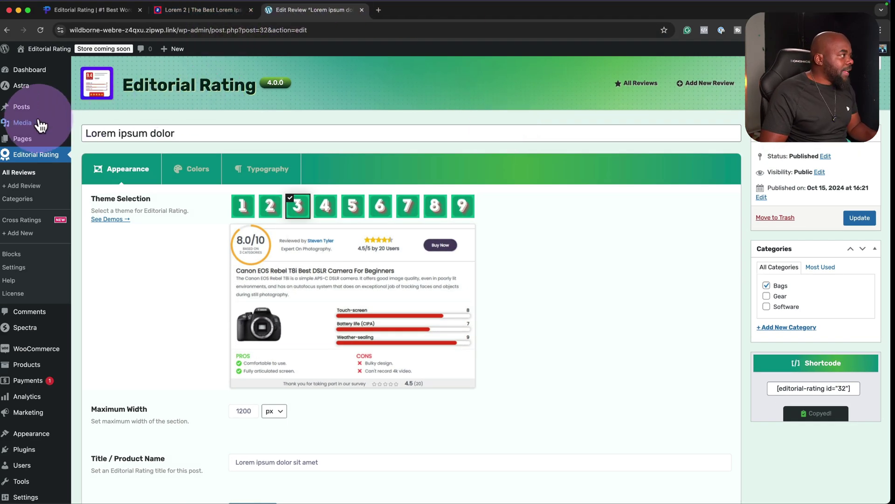
Go to Posts > All Posts to list the posts, including Donec odio
mouse_move(38, 108)
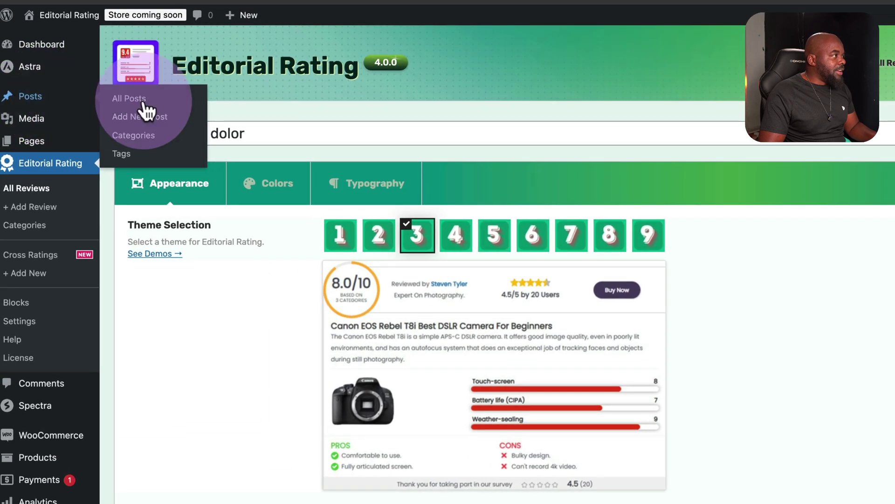
click(152, 98)
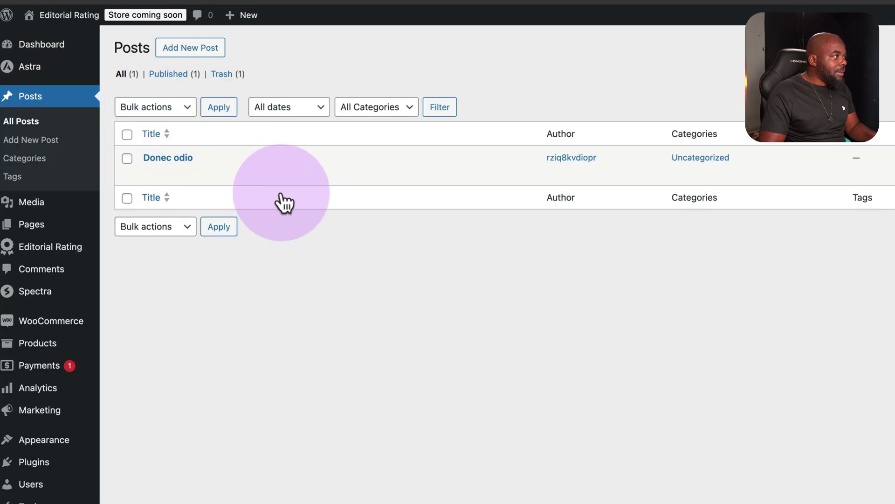
Add a Shortcode block after the last paragraph of the Donec odio post
mouse_move(196, 182)
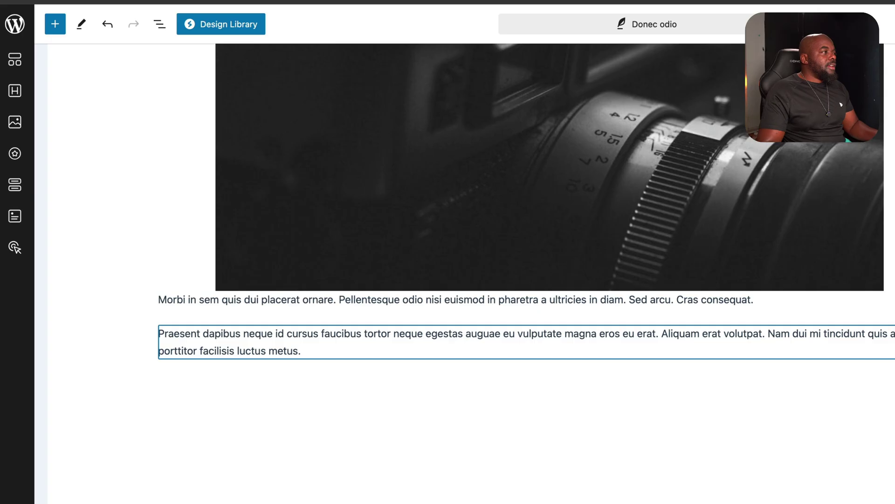
click(618, 377)
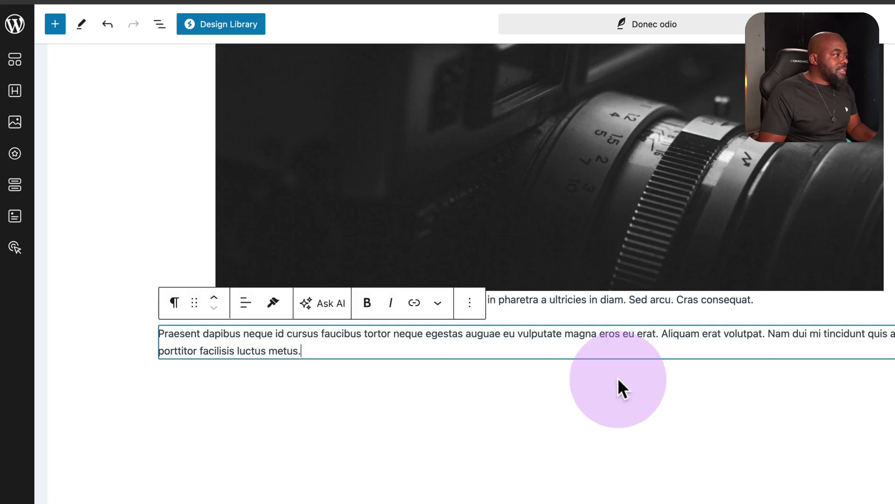
key(Return)
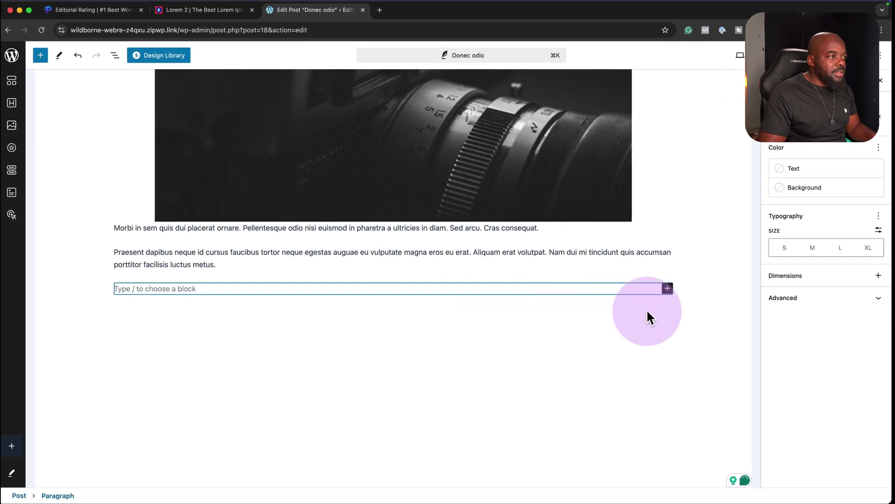
click(668, 289)
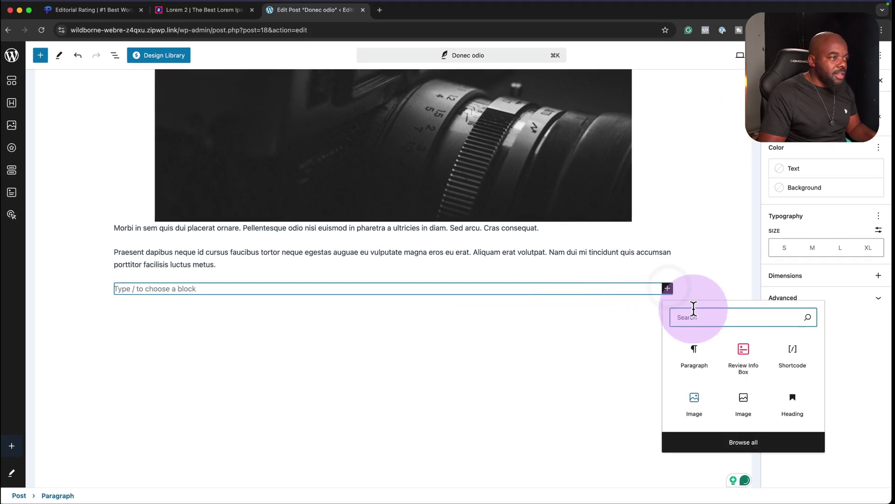
click(795, 355)
Paste [editorial-rating id="32"] into the block, save the post, and view it live
click(318, 320)
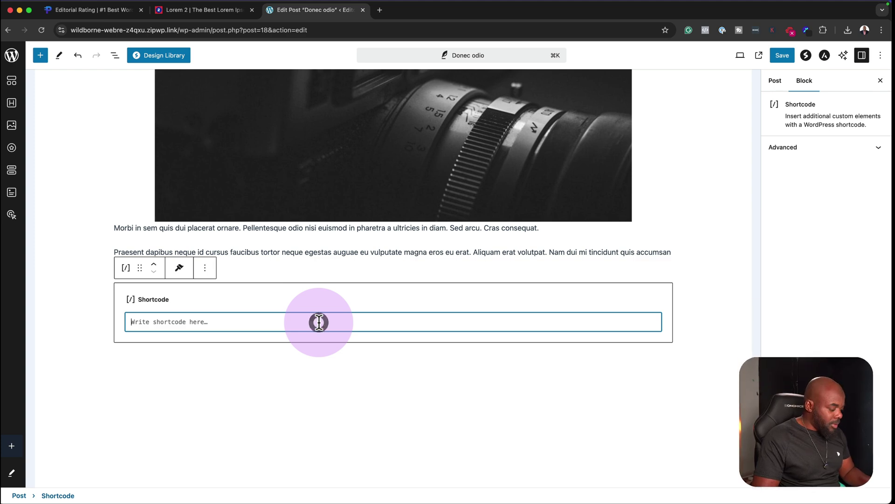
text([editorial-rating id="32"])
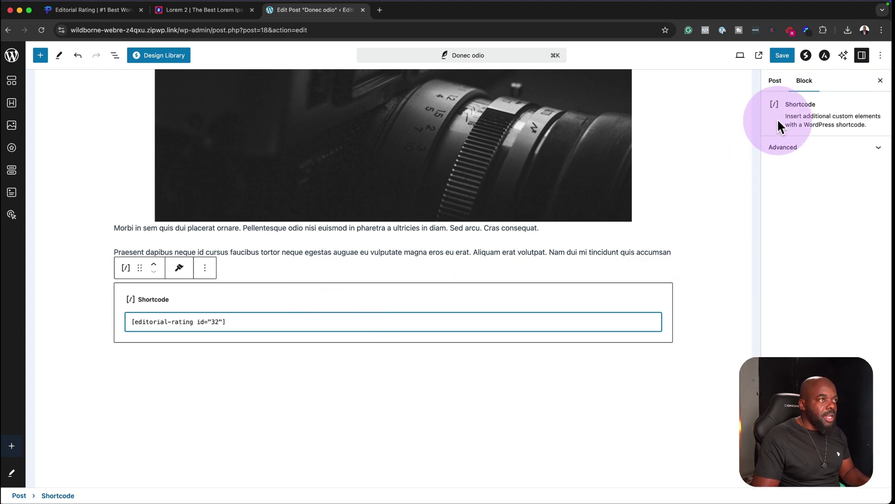
click(782, 56)
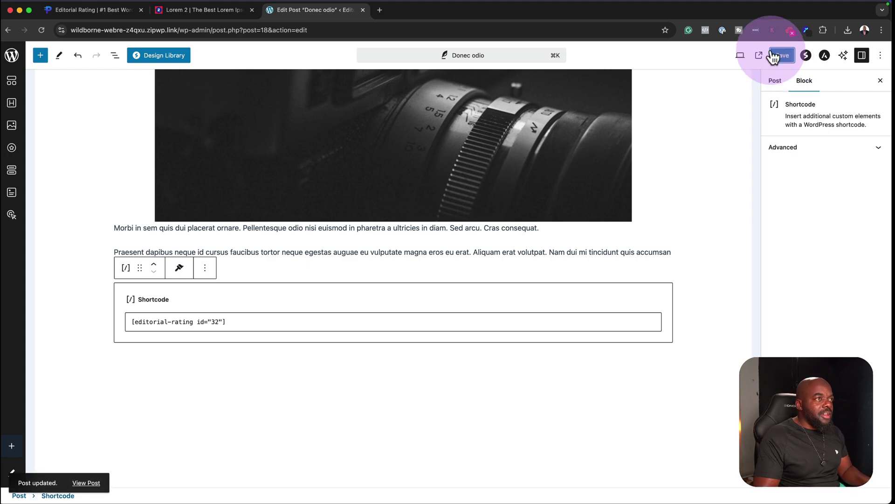
click(93, 483)
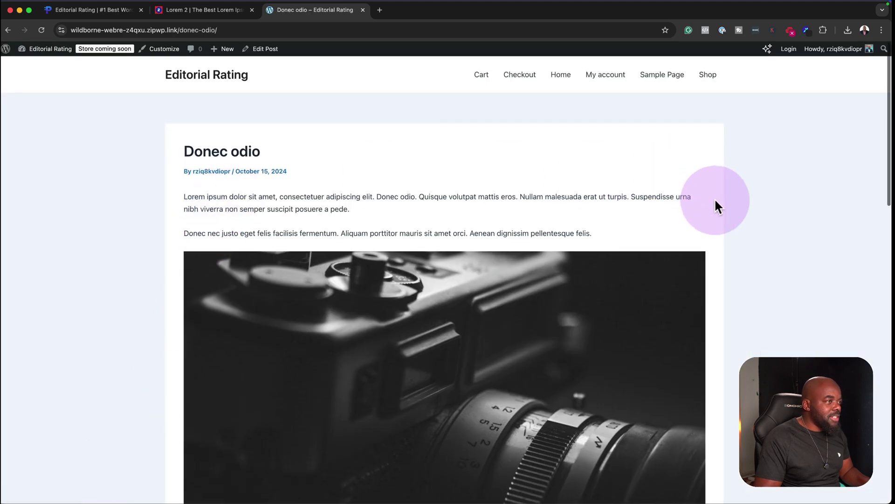
Give the bag review four stars in the Donec odio reader survey, then return to the dashboard
scroll(716, 202, down, 5)
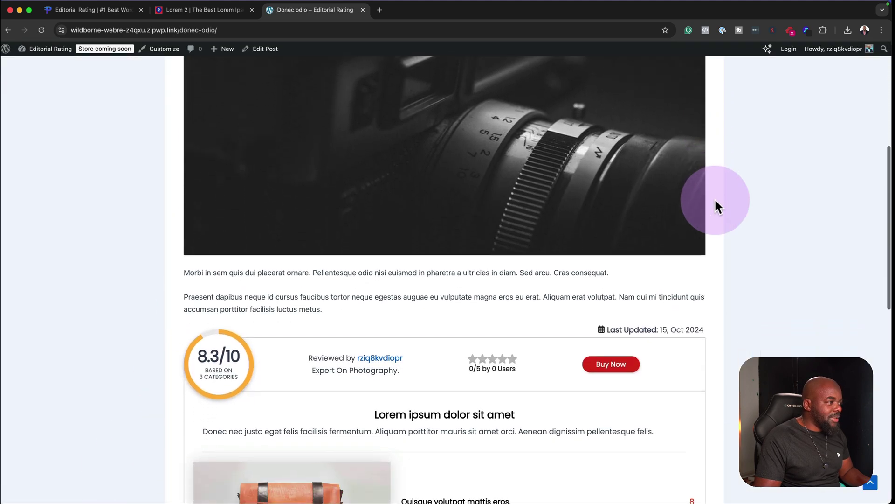
scroll(716, 205, down, 3)
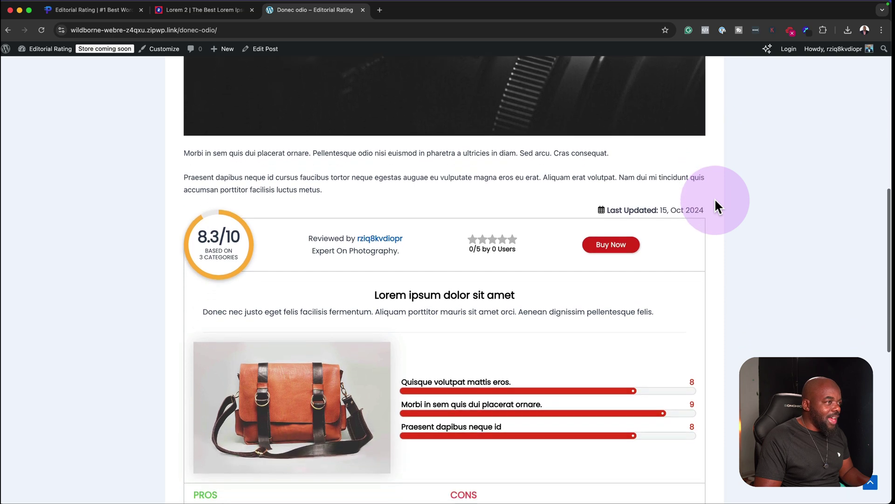
scroll(714, 206, down, 2)
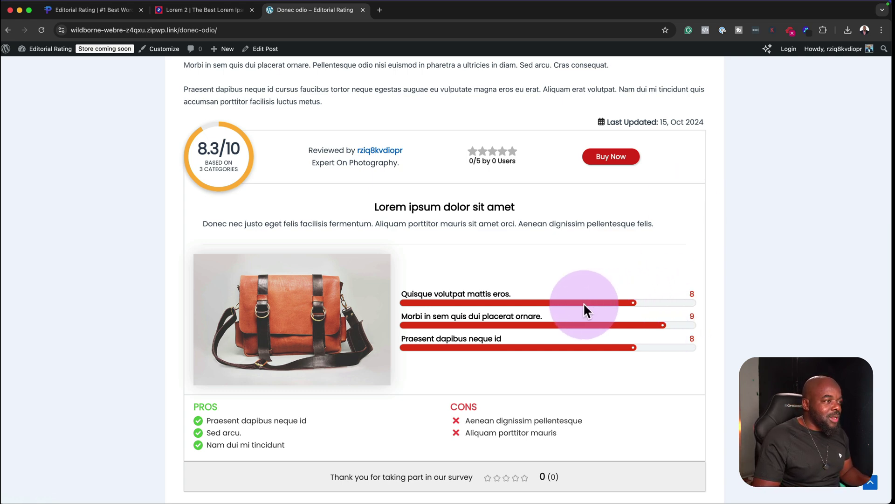
scroll(372, 475, down, 1)
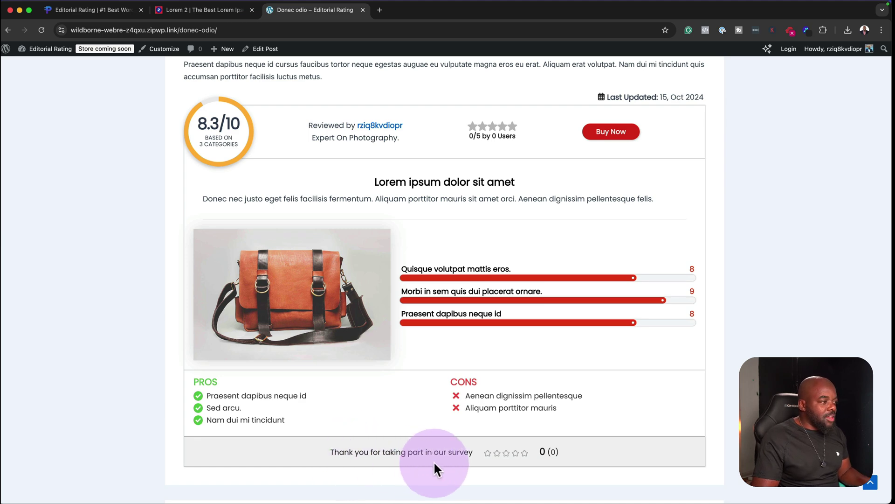
click(516, 453)
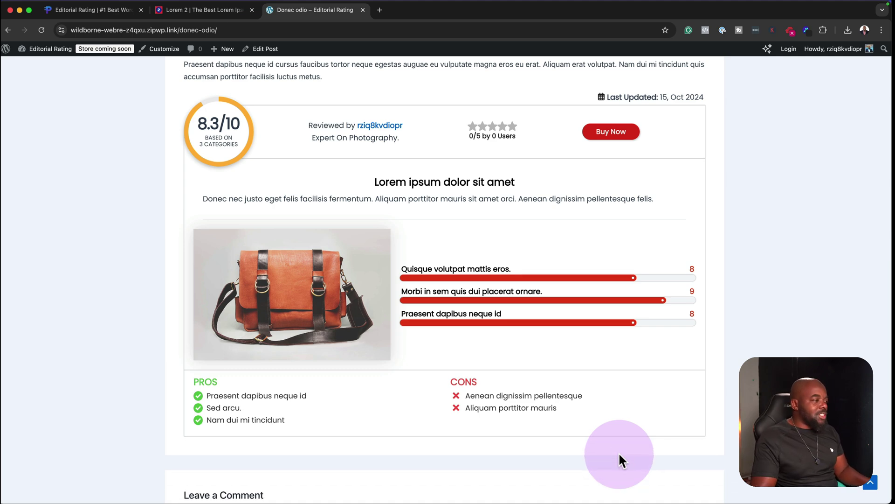
scroll(620, 455, down, 3)
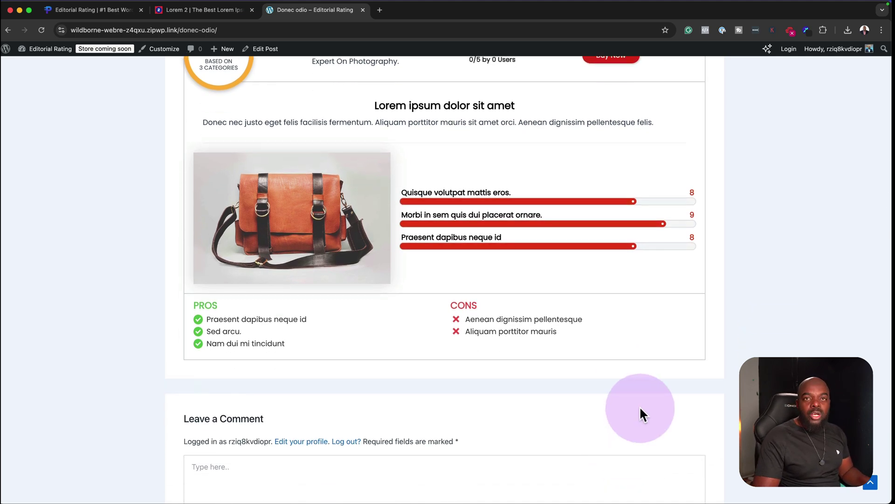
scroll(639, 405, up, 6)
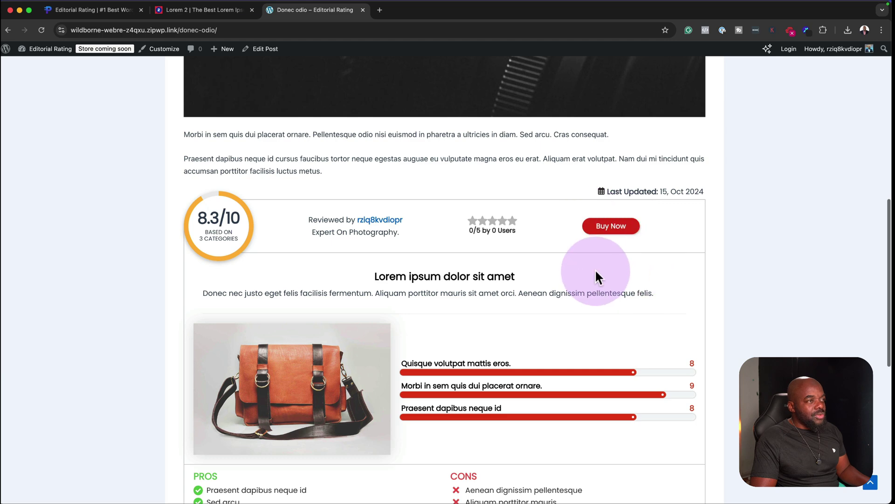
scroll(653, 387, down, 3)
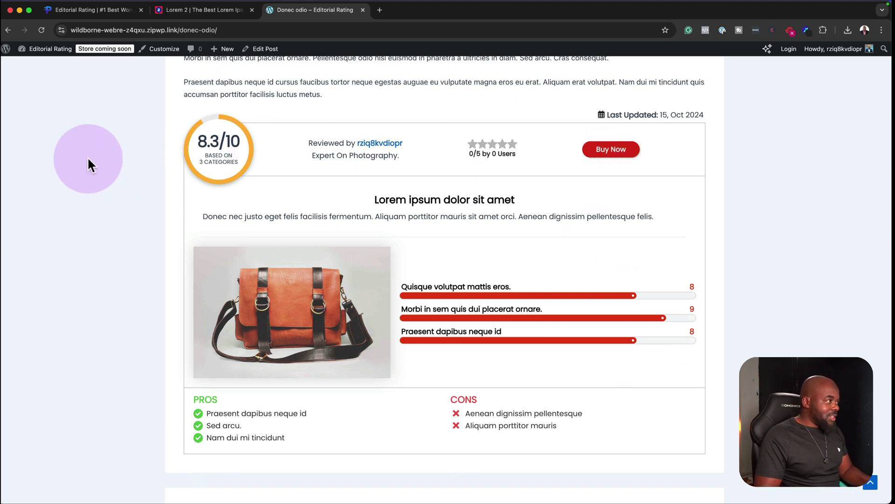
scroll(119, 154, up, 1)
scroll(116, 147, up, 15)
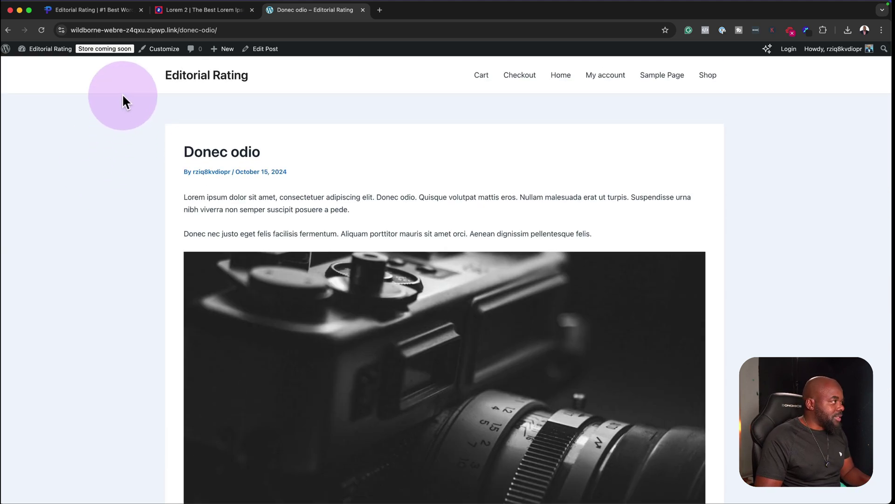
click(32, 48)
Open the Aliquam porttitor mauris product and toggle its editorial rating bar off and back on
mouse_move(32, 262)
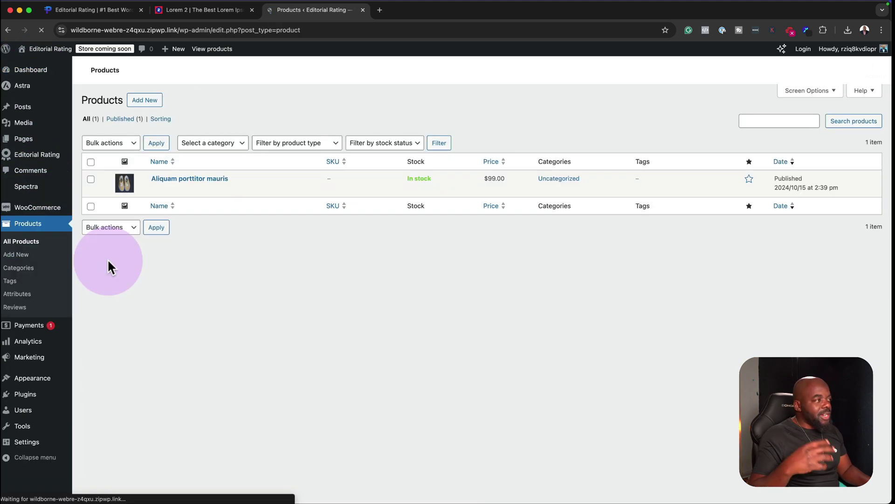
mouse_move(170, 192)
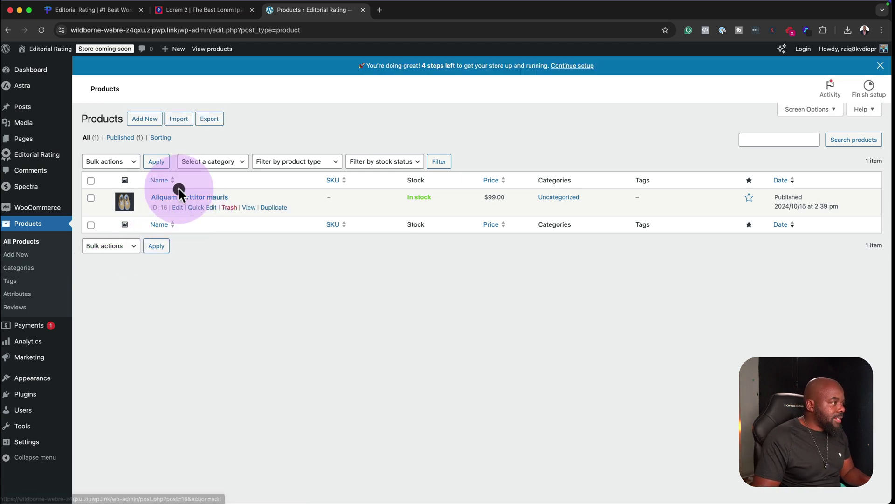
click(179, 195)
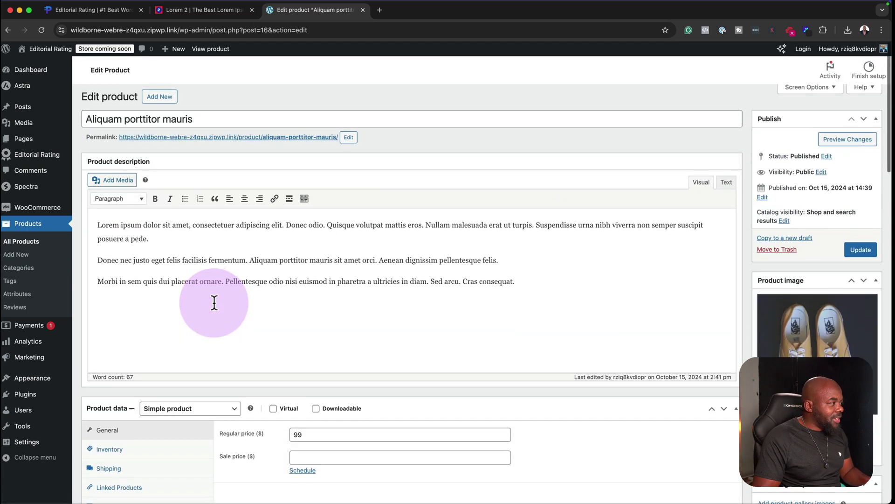
scroll(250, 339, down, 15)
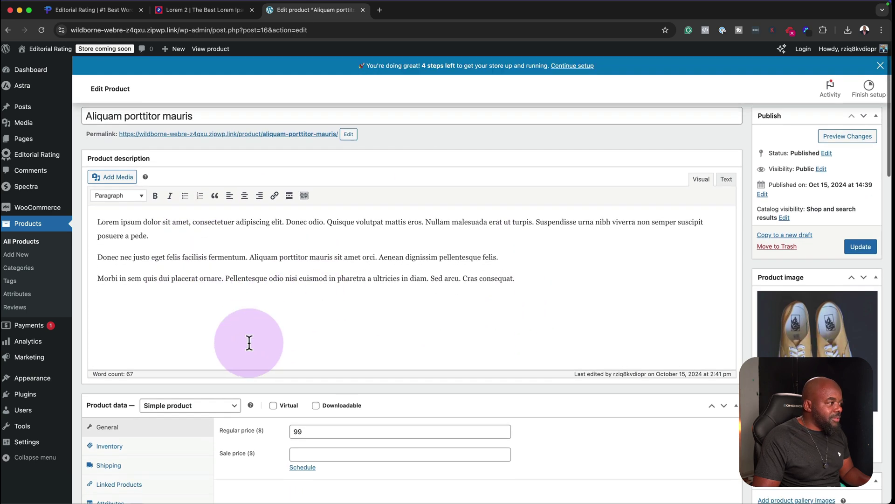
scroll(249, 339, down, 3)
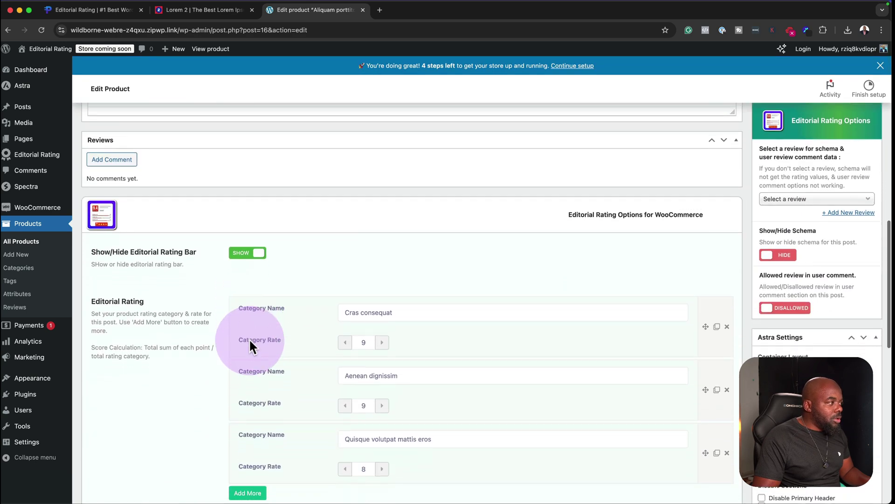
scroll(249, 338, up, 1)
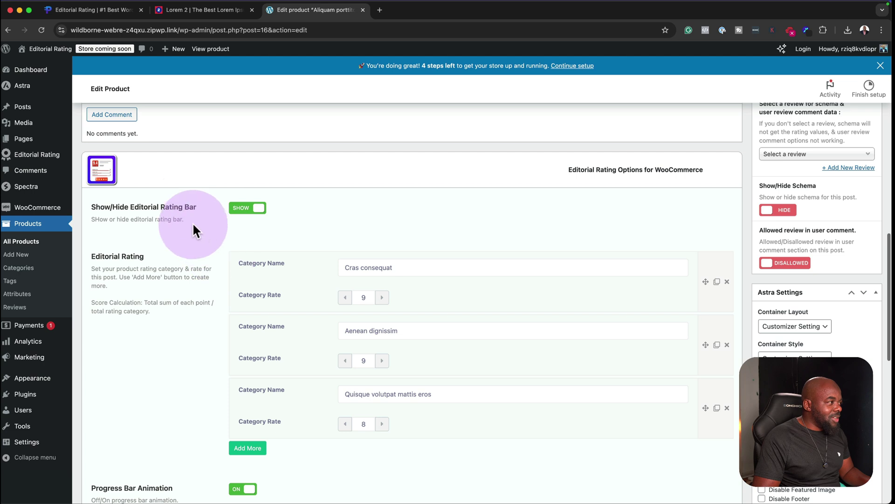
click(242, 211)
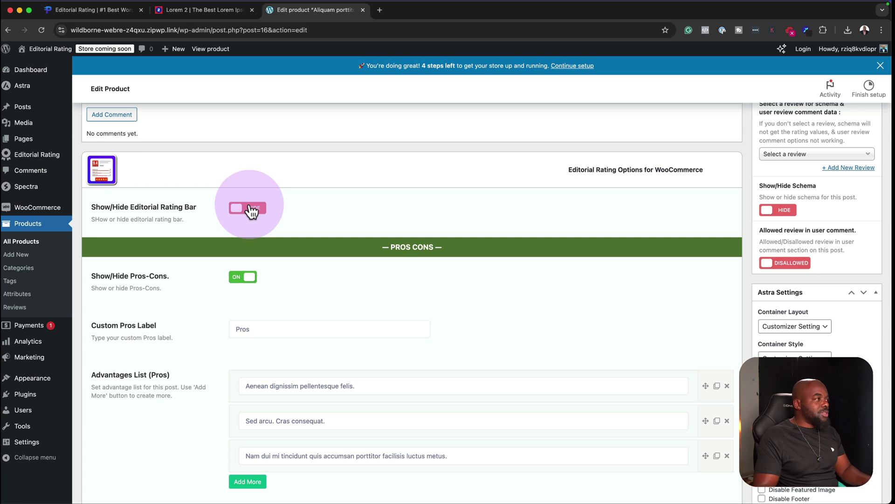
click(249, 208)
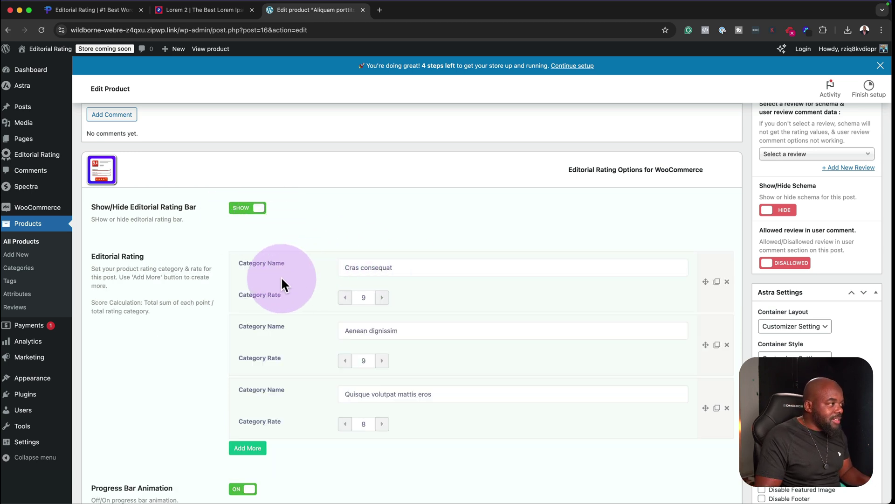
Lower the Cras consequat category rating from 9 to 8, leaving scores 8, 9 and 8
click(419, 267)
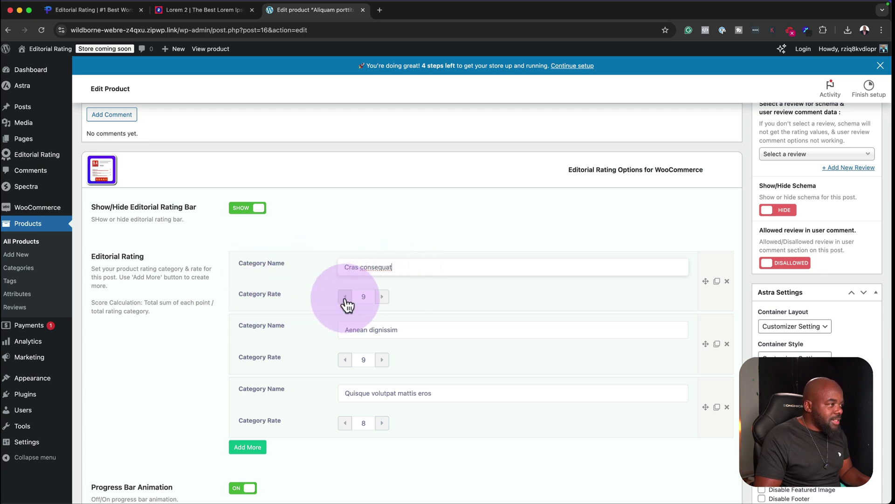
click(345, 296)
scroll(347, 306, down, 5)
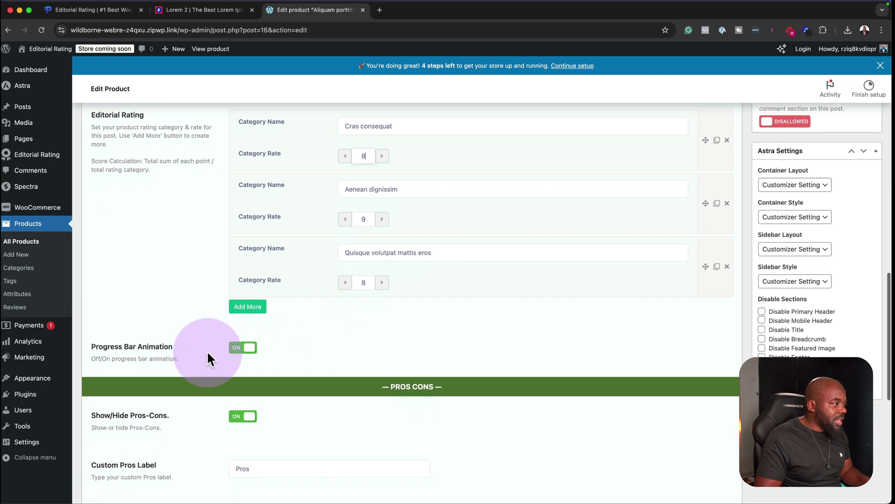
scroll(349, 353, down, 4)
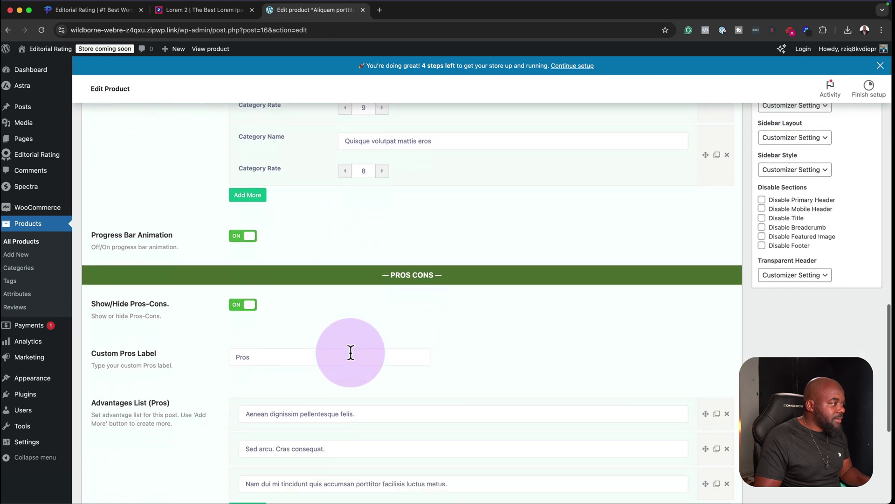
scroll(351, 352, down, 2)
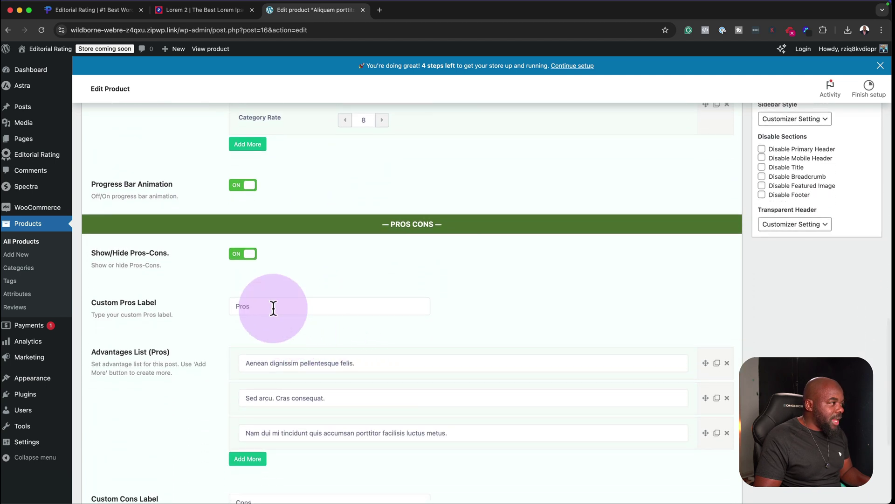
scroll(345, 328, down, 2)
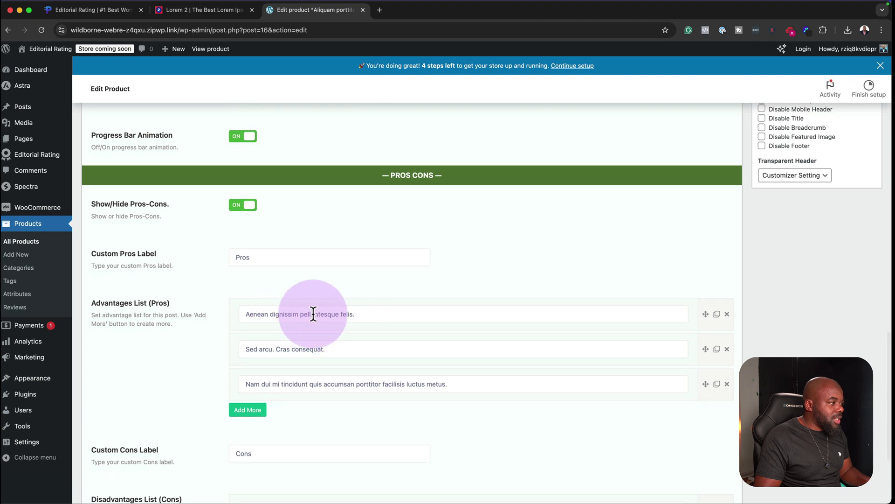
scroll(396, 367, down, 6)
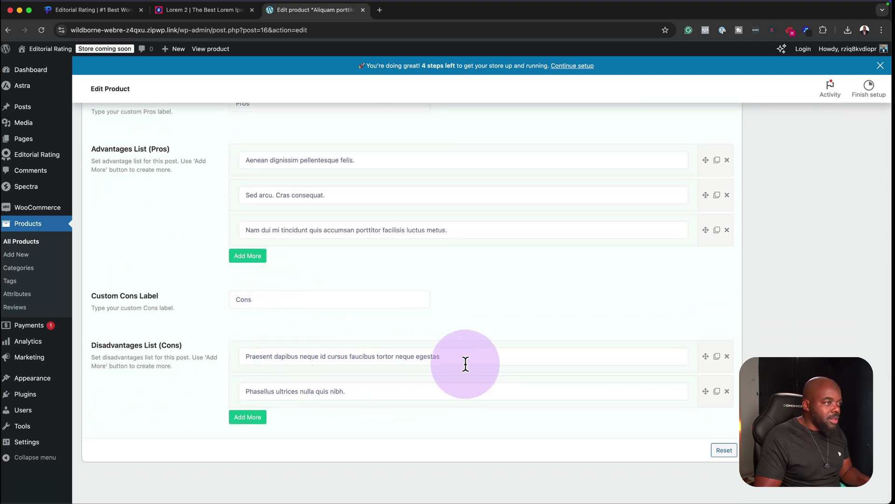
scroll(464, 364, up, 3)
scroll(466, 363, up, 15)
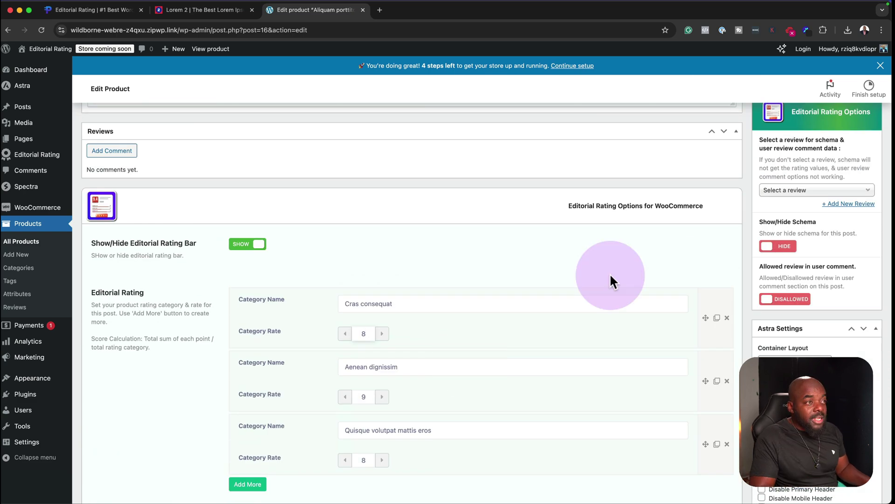
Set Show/Hide Schema to SHOW, enter the schema author's name, and update the product
click(788, 247)
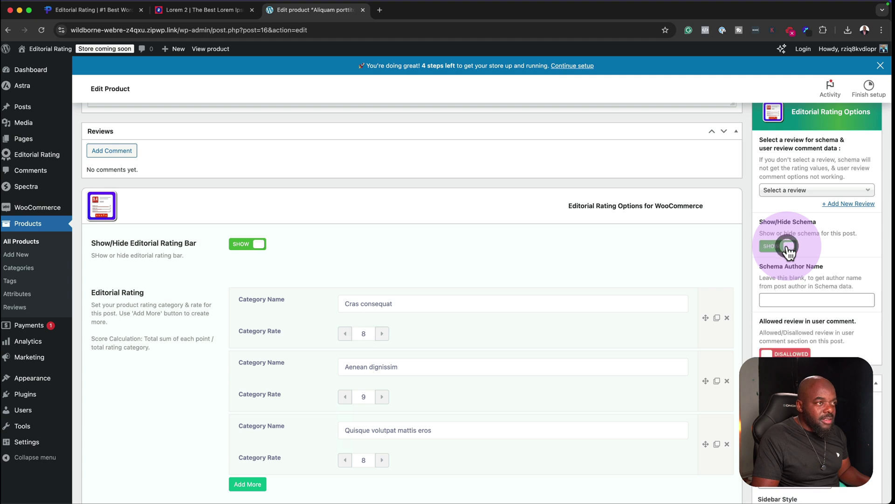
click(784, 300)
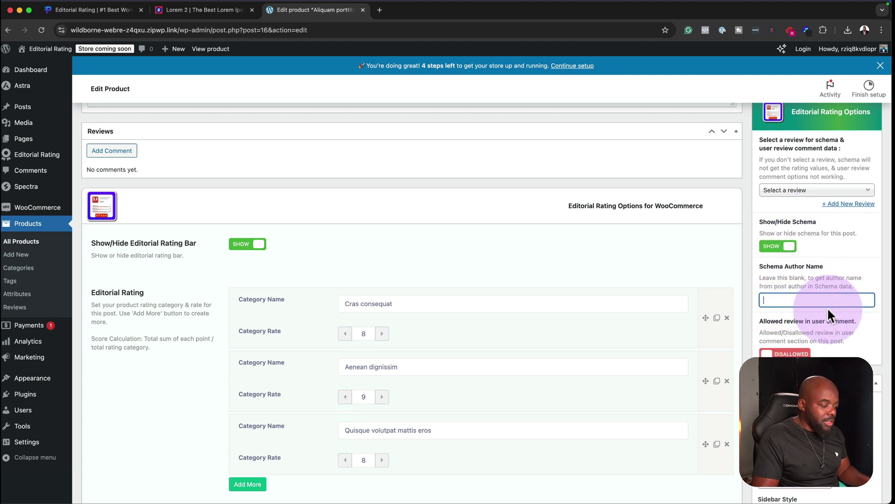
text(Mak)
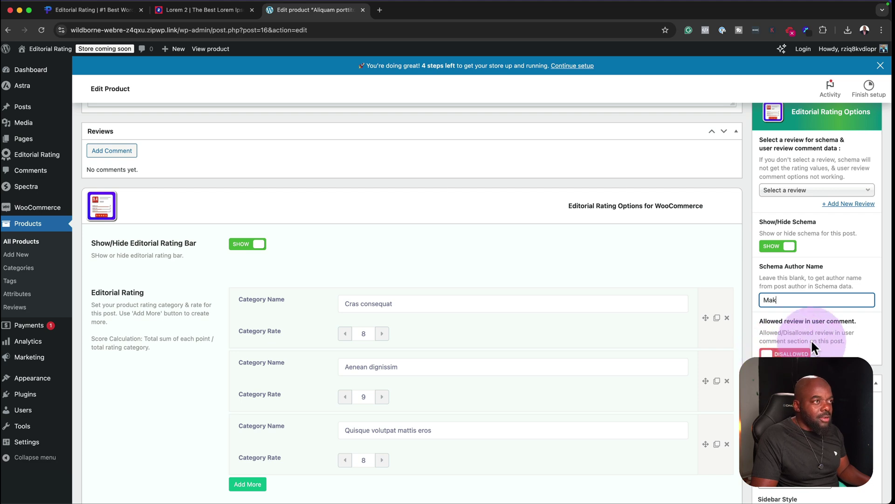
scroll(812, 348, up, 15)
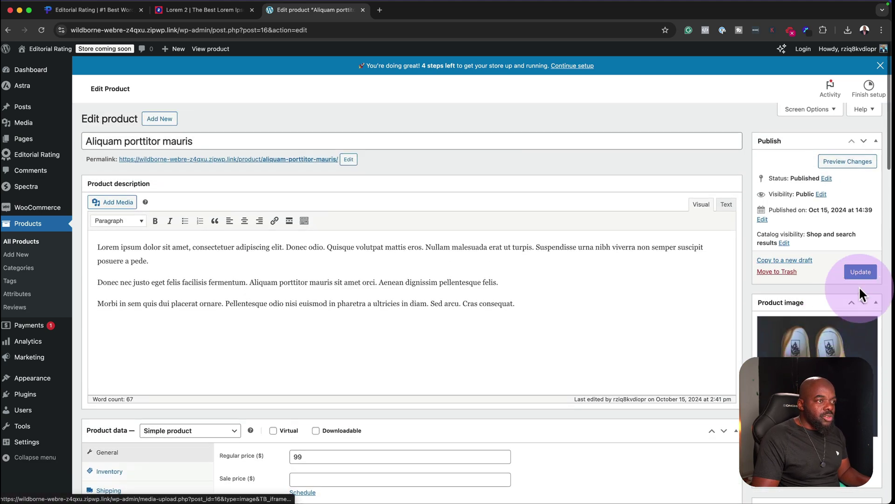
click(865, 275)
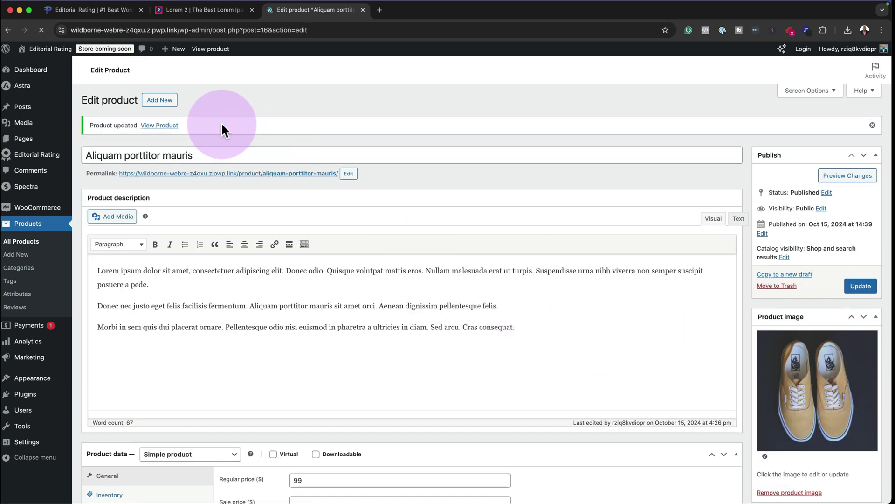
View the updated Aliquam porttitor mauris product on the storefront
click(164, 125)
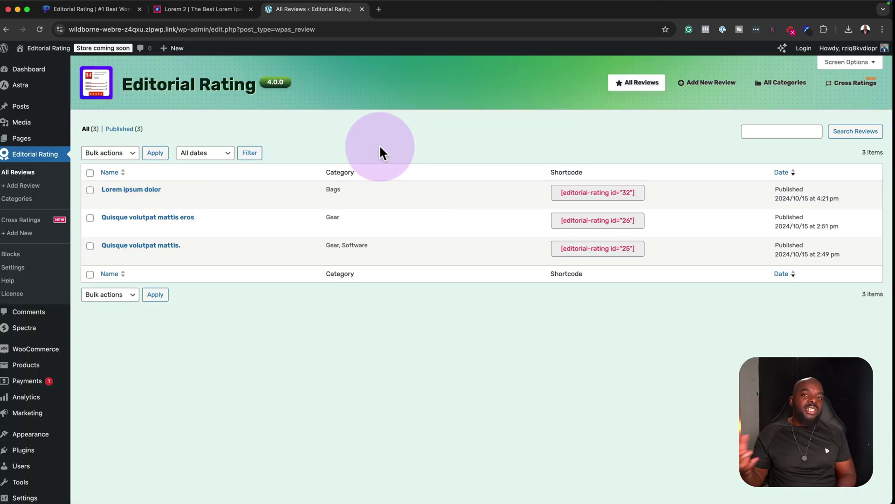
Edit the Lorem ipsum dolor review from the All Reviews list
mouse_move(194, 204)
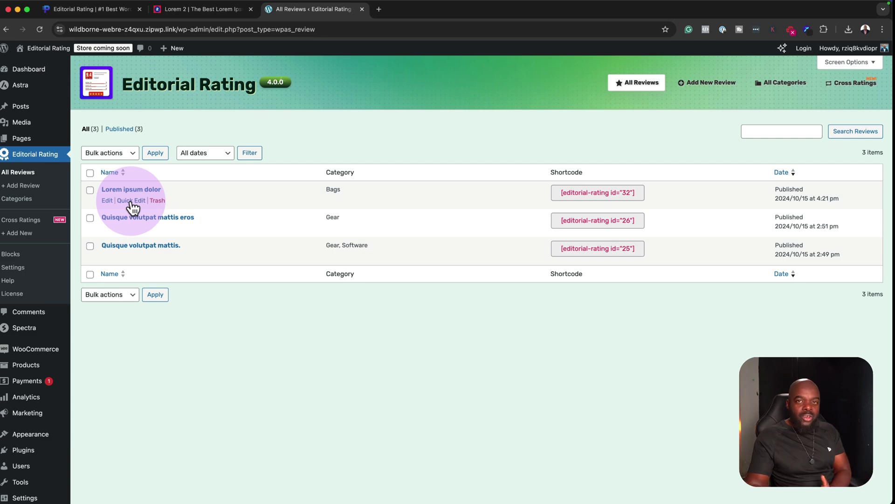
click(107, 202)
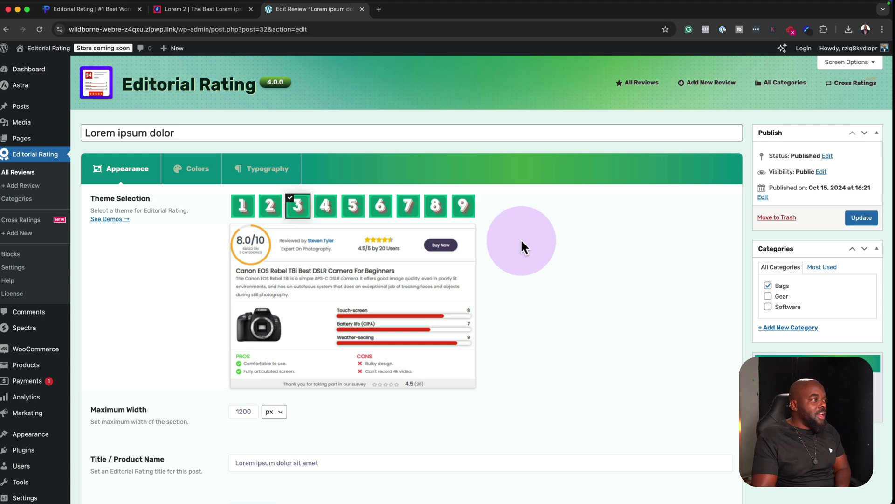
Show the Lorem ipsum dolor review's Colors tab, with black title text, red bars and green Pros
click(198, 173)
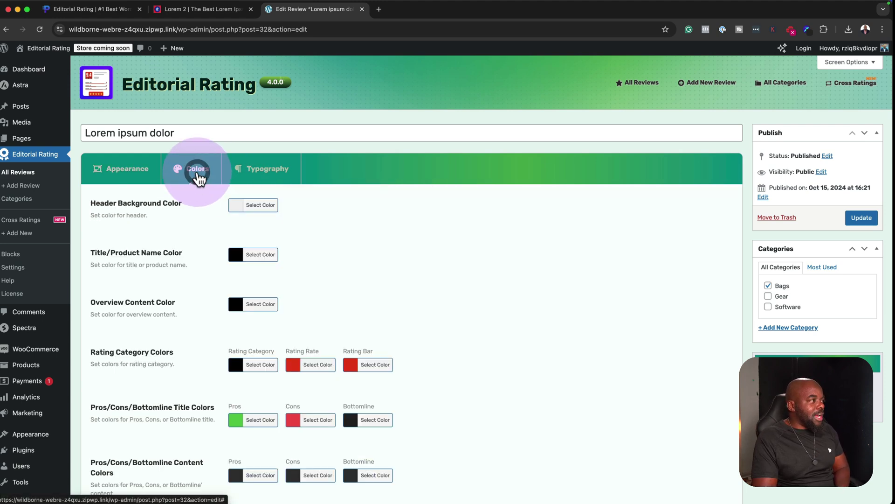